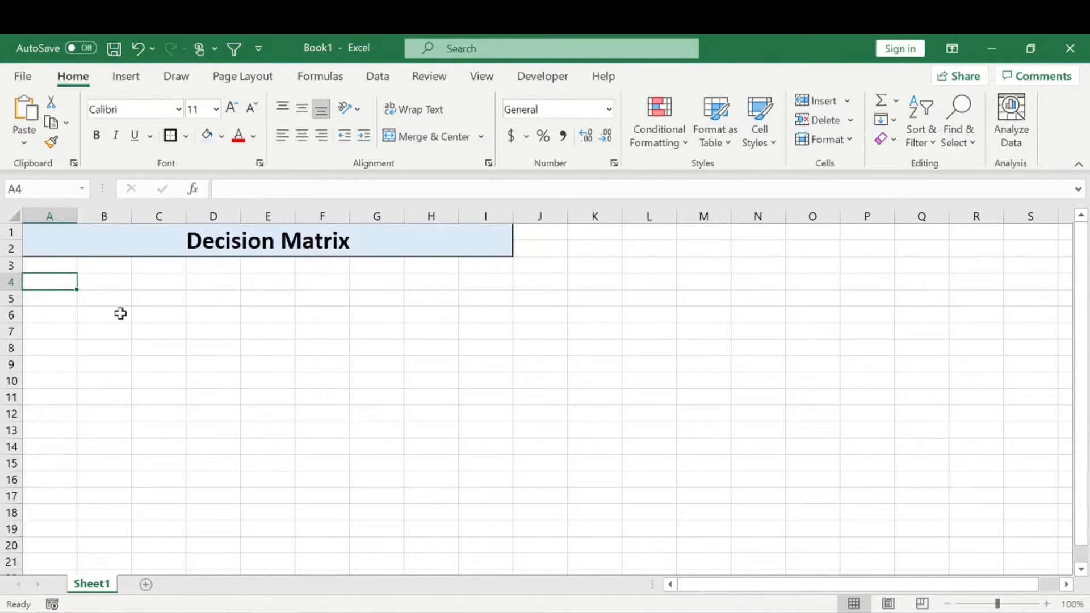
# Enter the column headers Job 1 in B4 and Job 2 in C4
pyautogui.click(125, 237)
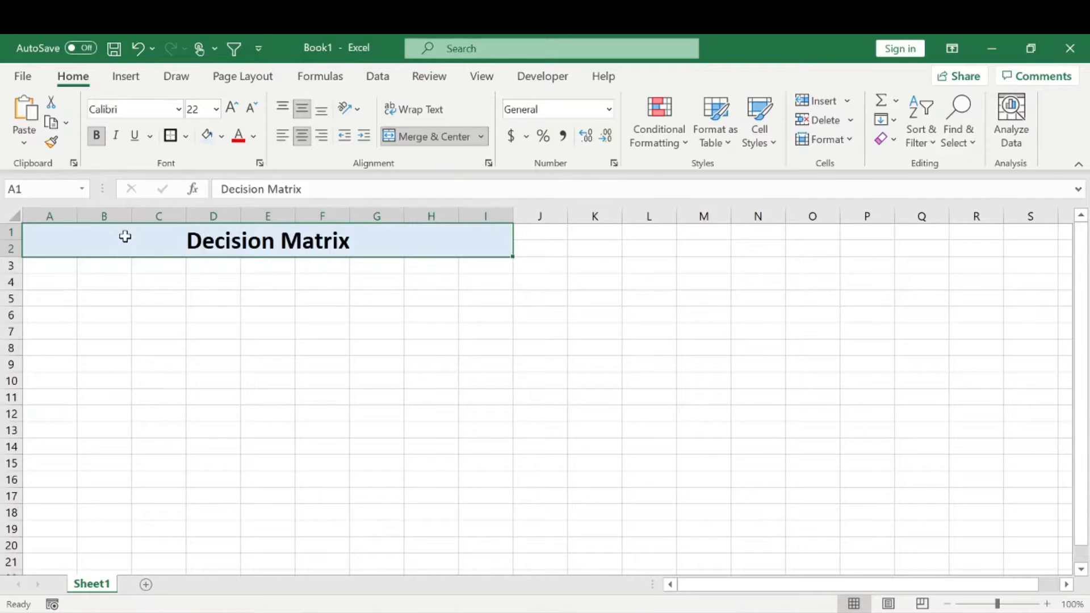
pyautogui.click(45, 284)
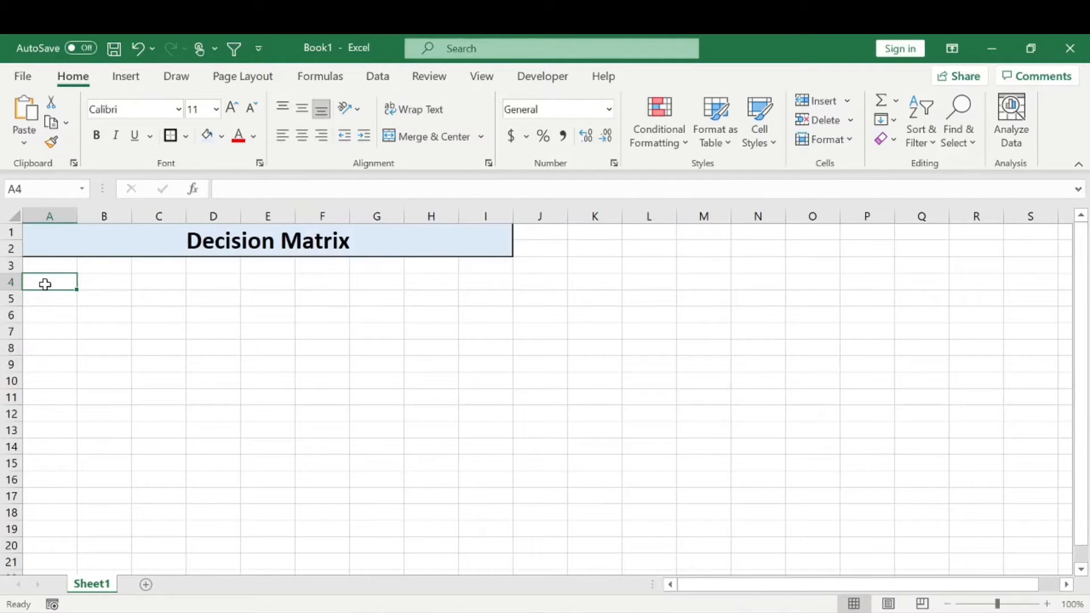
pyautogui.press('Right')
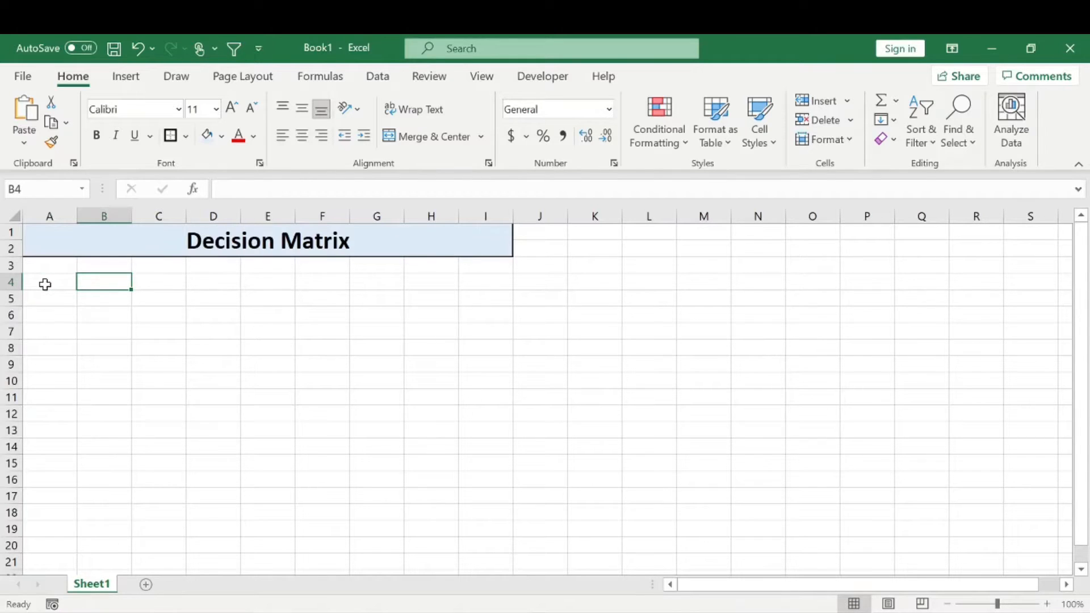
pyautogui.write('JOB')
pyautogui.press('BackSpace')
pyautogui.press('BackSpace')
pyautogui.write('ob 1')
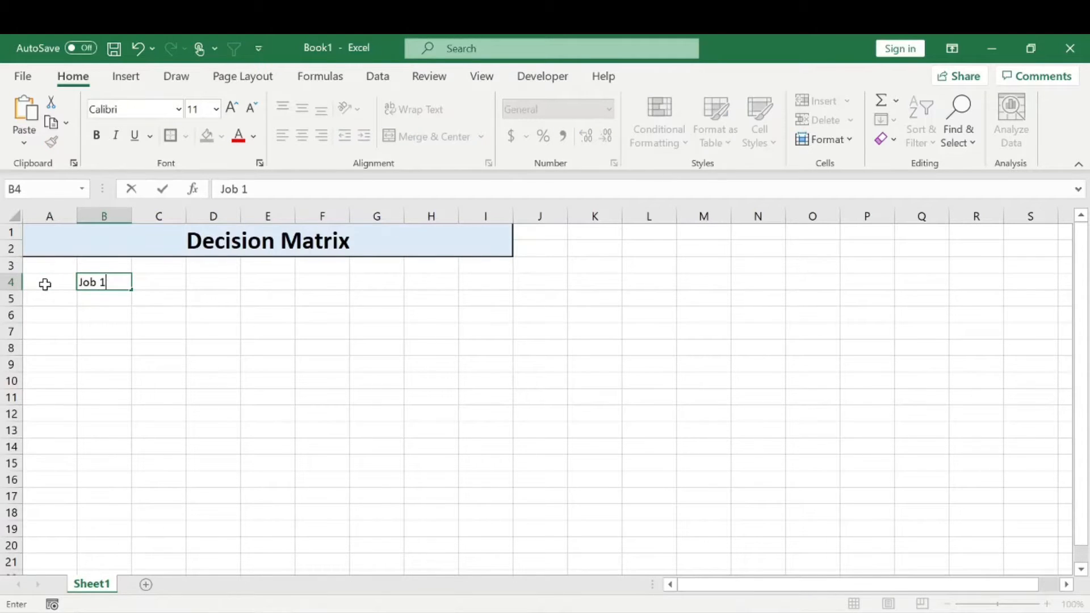
pyautogui.press('Tab')
pyautogui.write('Job 2')
pyautogui.press('Return')
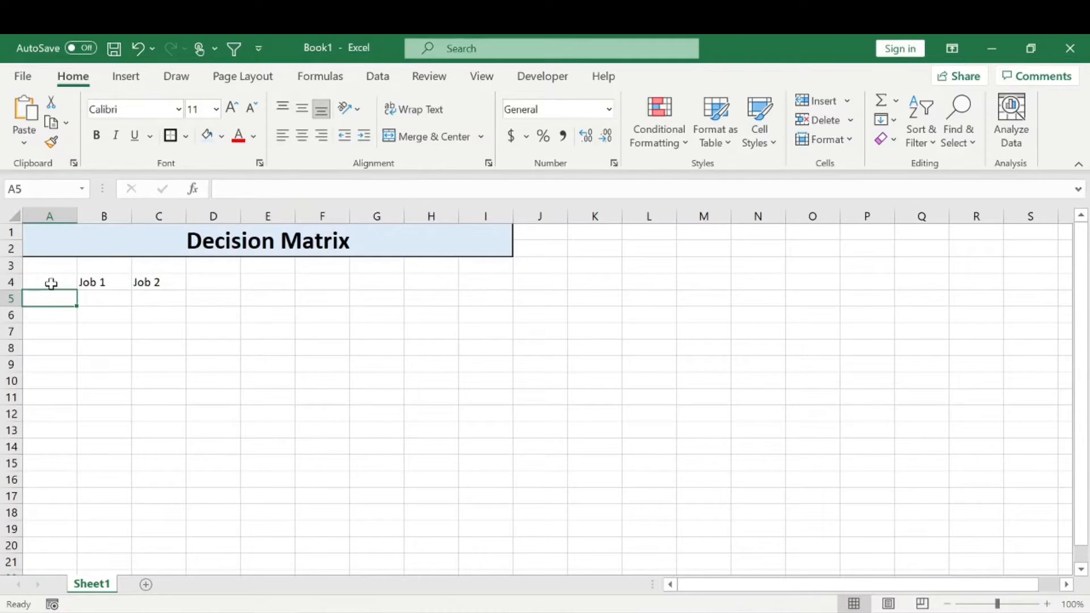
# Enter the decision criteria Salary in A5 and Location in A6
pyautogui.write('Salary')
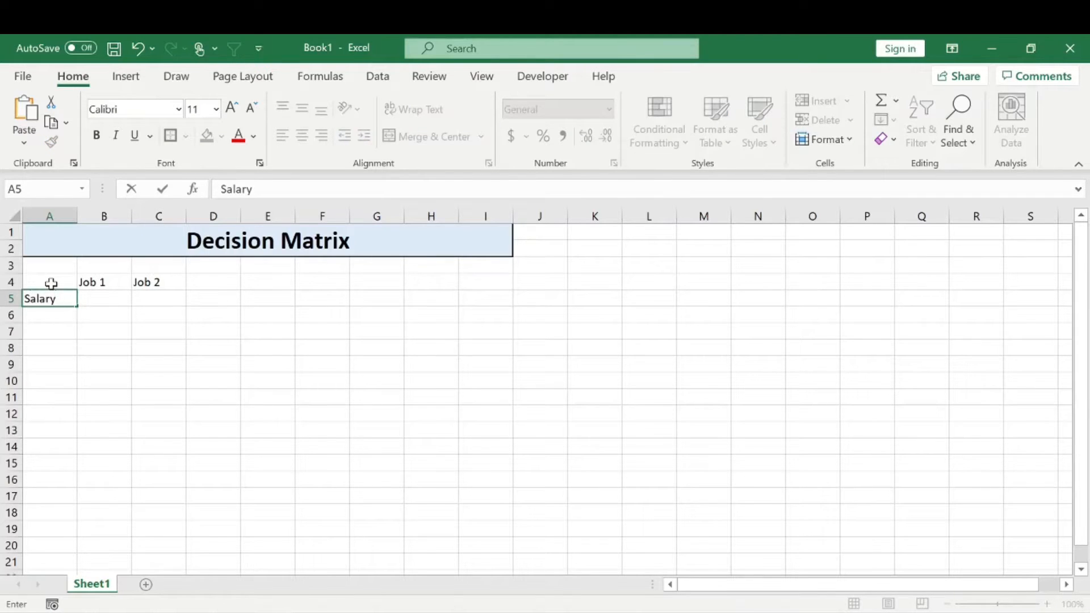
pyautogui.press('Return')
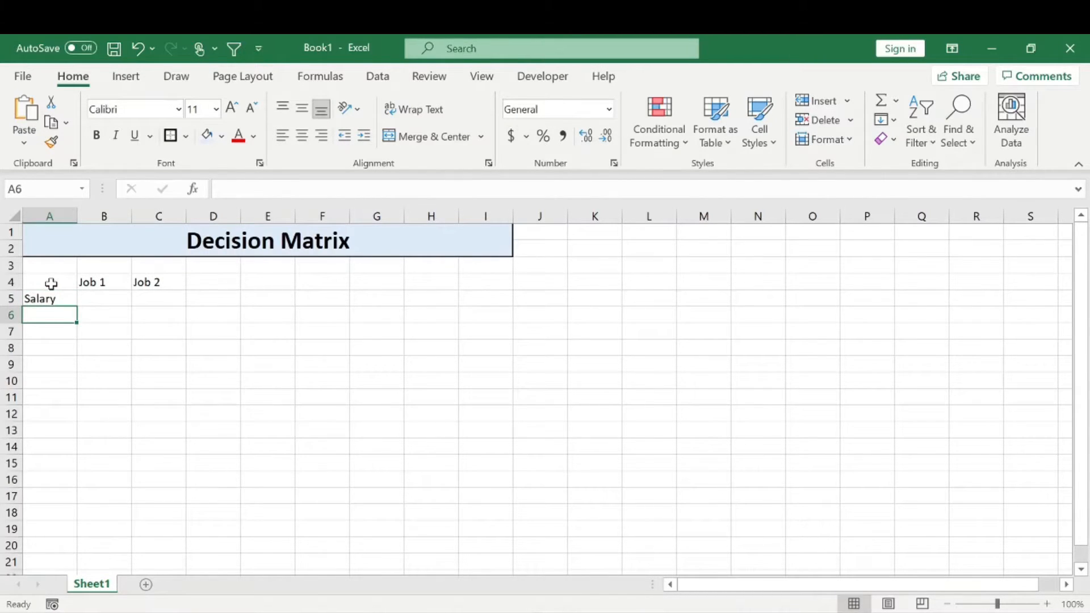
pyautogui.write('Lo')
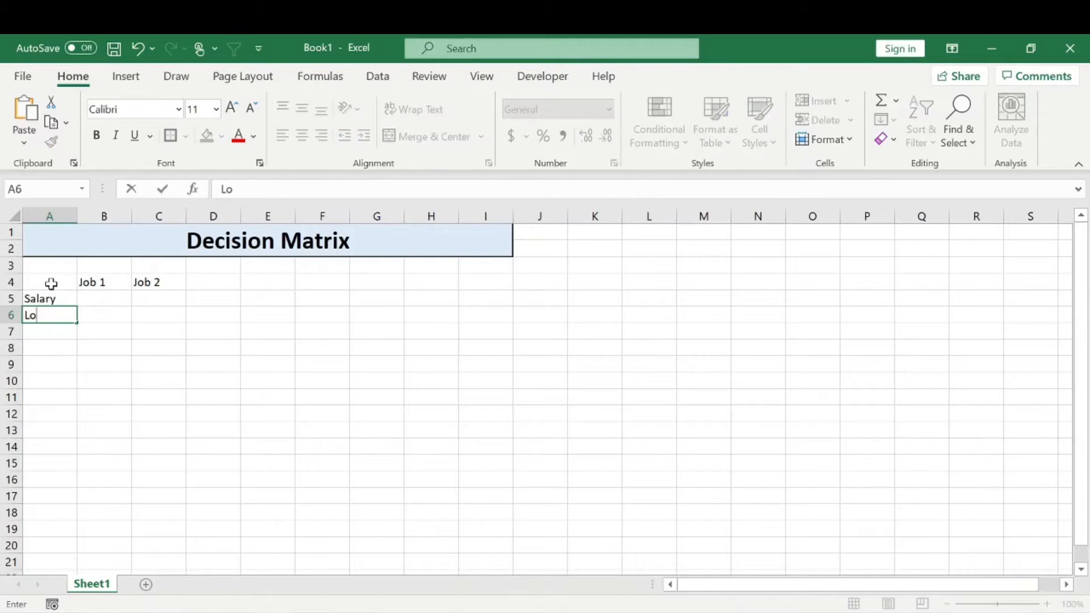
pyautogui.write('cationt')
pyautogui.press('BackSpace')
pyautogui.press('BackSpace')
pyautogui.write('n')
pyautogui.press('Return')
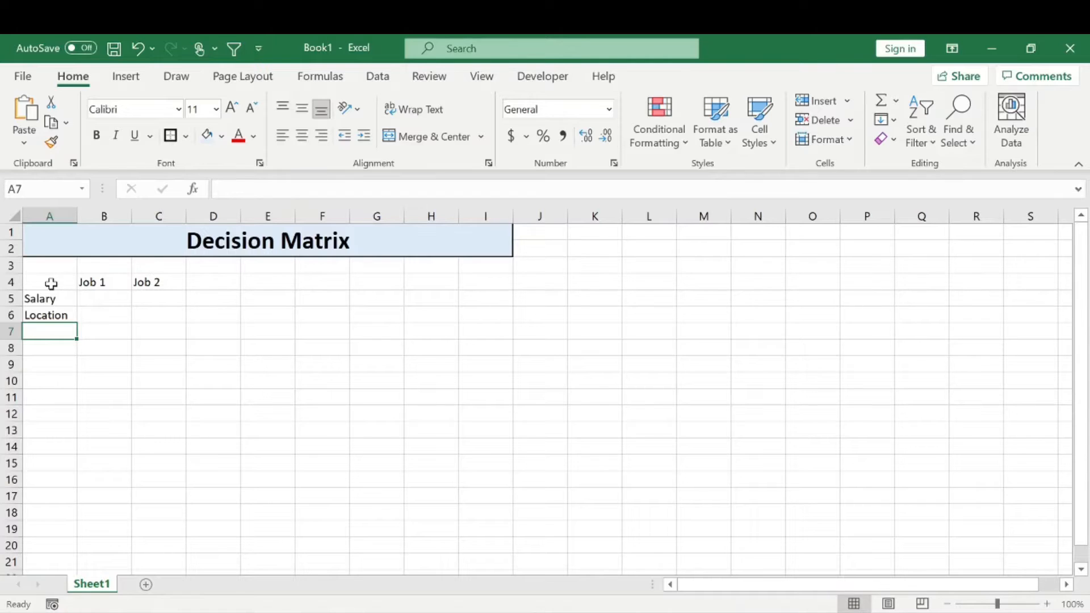
# Enter the criteria Distance Family, Weather and Commute Time in A7:A9, fitting column A's width to its text
pyautogui.write('Distance')
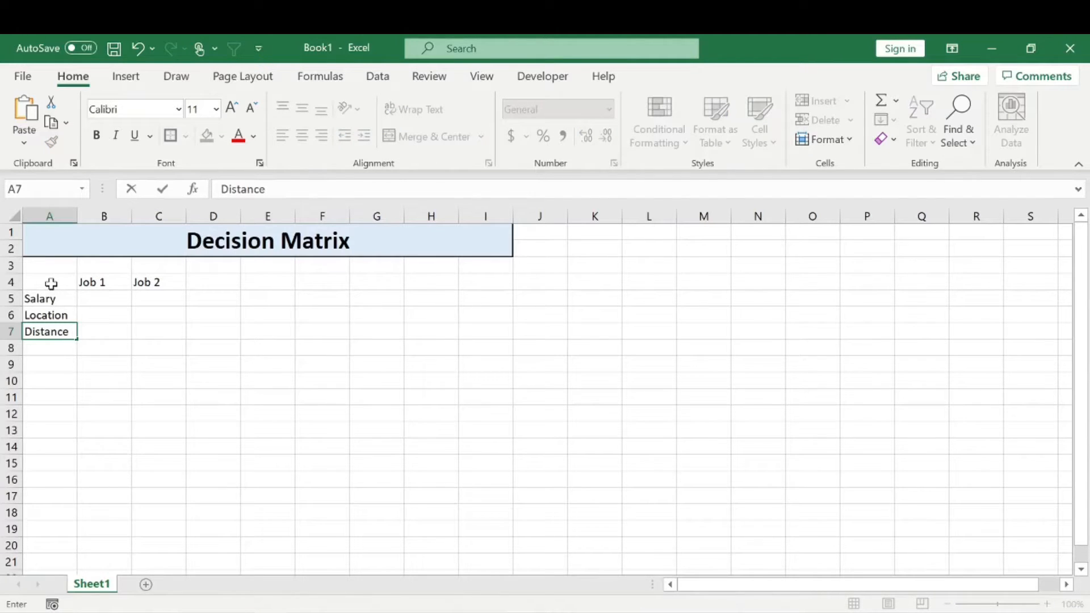
pyautogui.write(' Family')
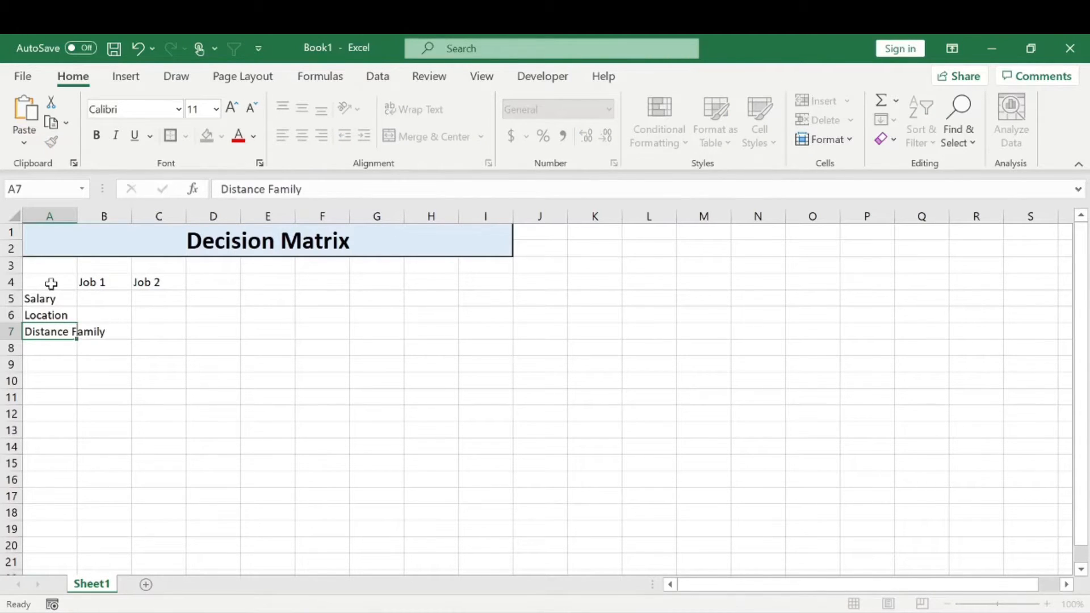
pyautogui.press('Return')
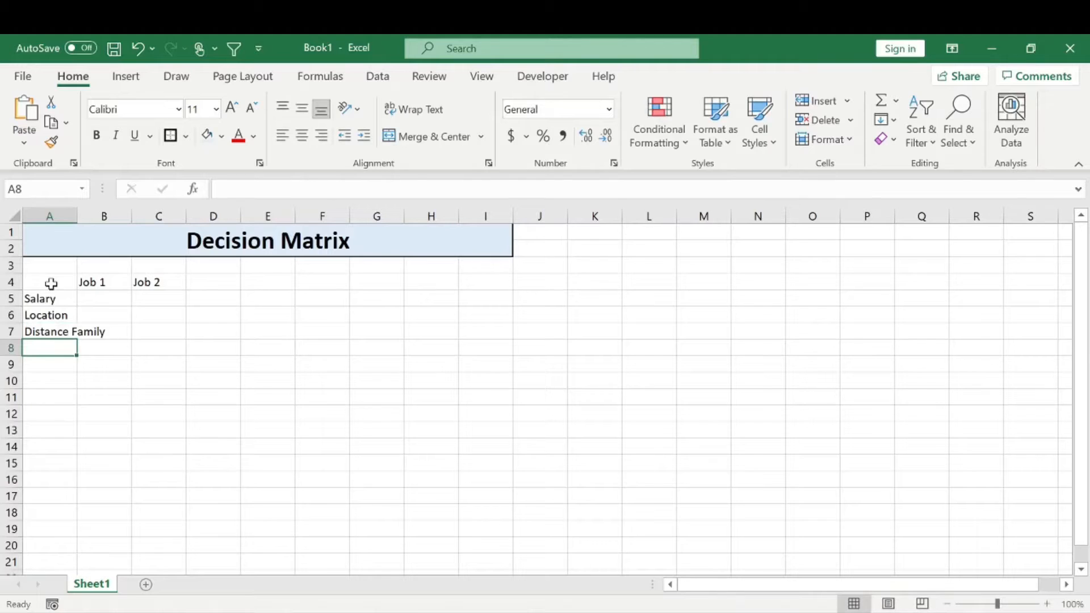
pyautogui.doubleClick(77, 216)
pyautogui.write('Weather')
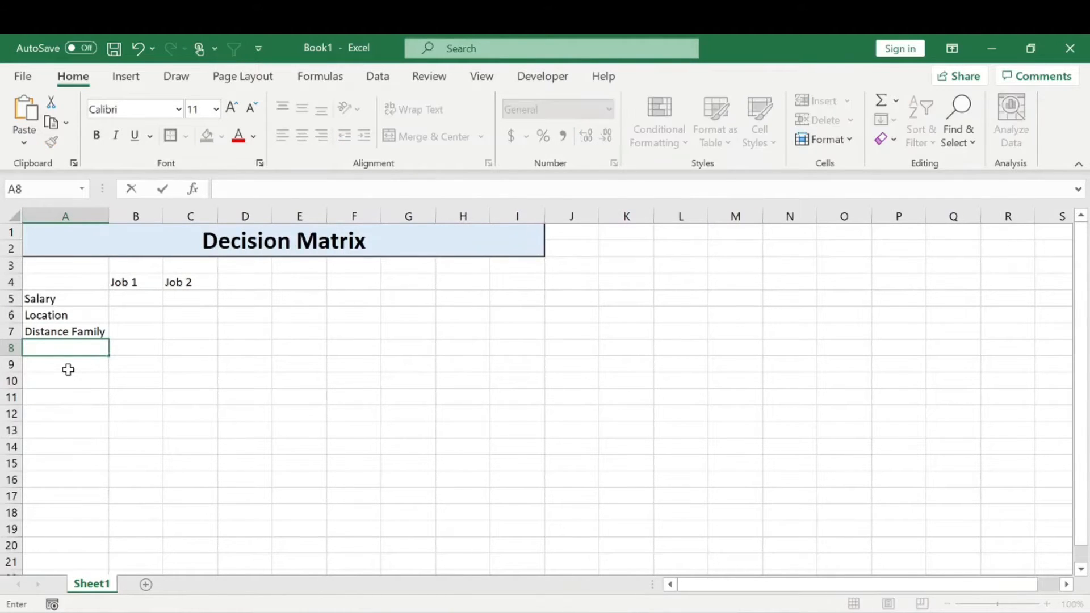
pyautogui.press('Return')
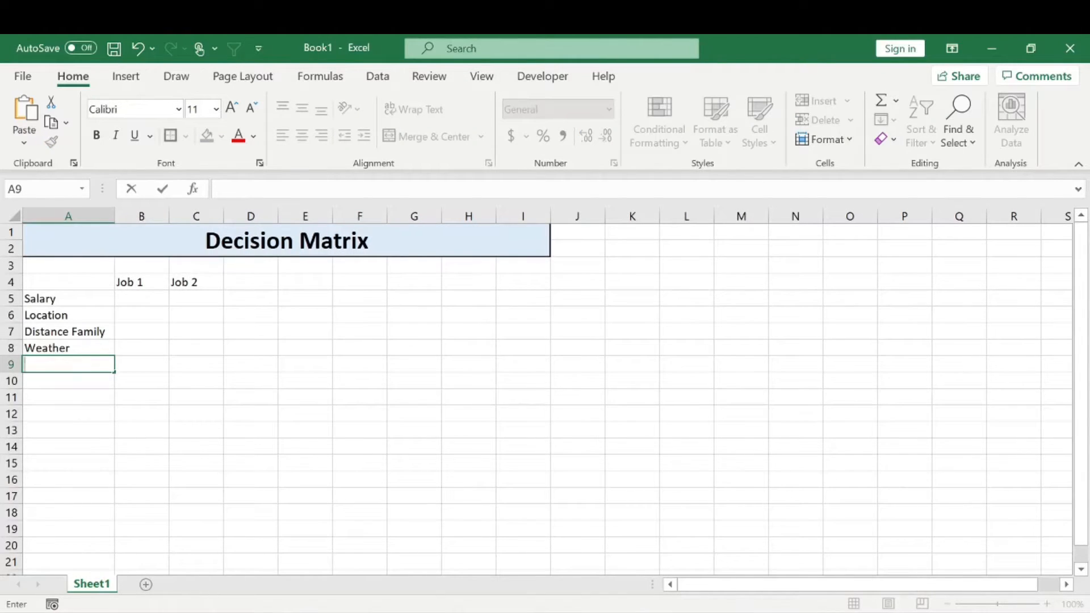
pyautogui.write('Commute Time')
pyautogui.press('Return')
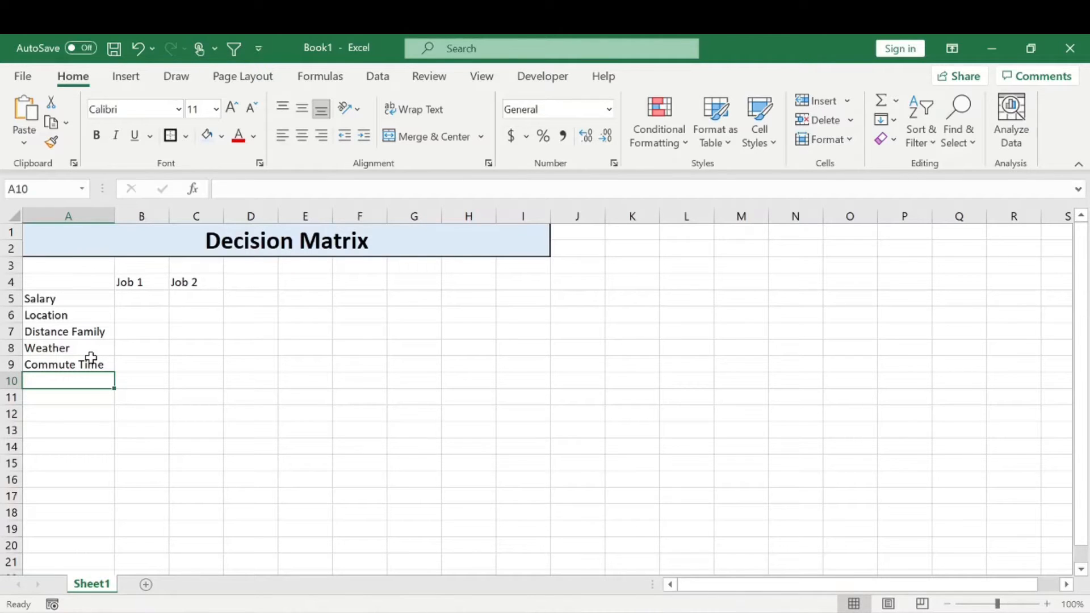
# Enter the column header Preferences in D4
pyautogui.click(245, 282)
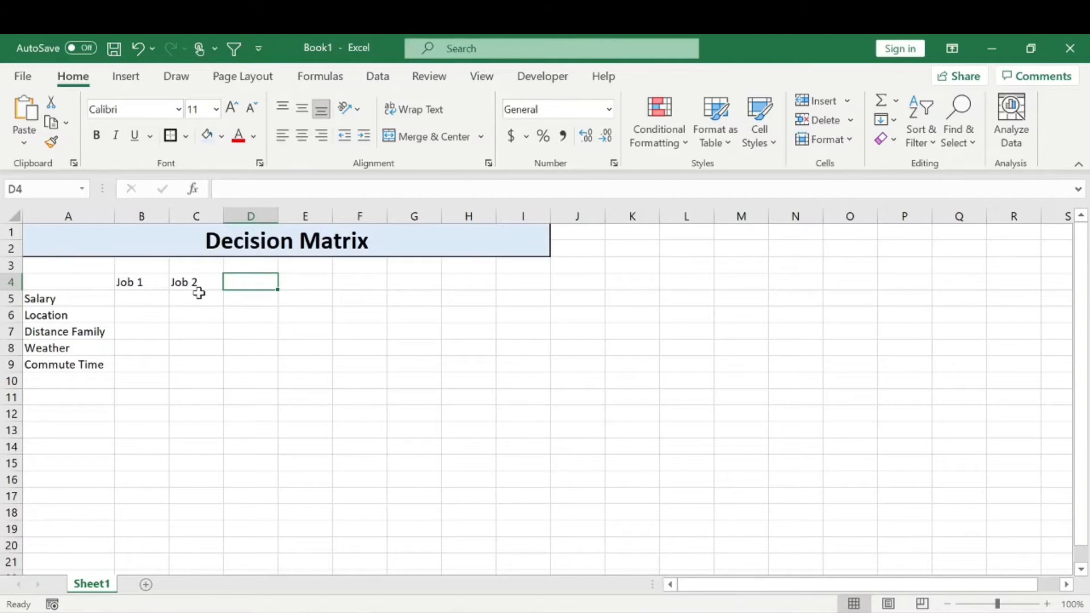
pyautogui.hotkey('alt', 'r')
pyautogui.press('BackSpace')
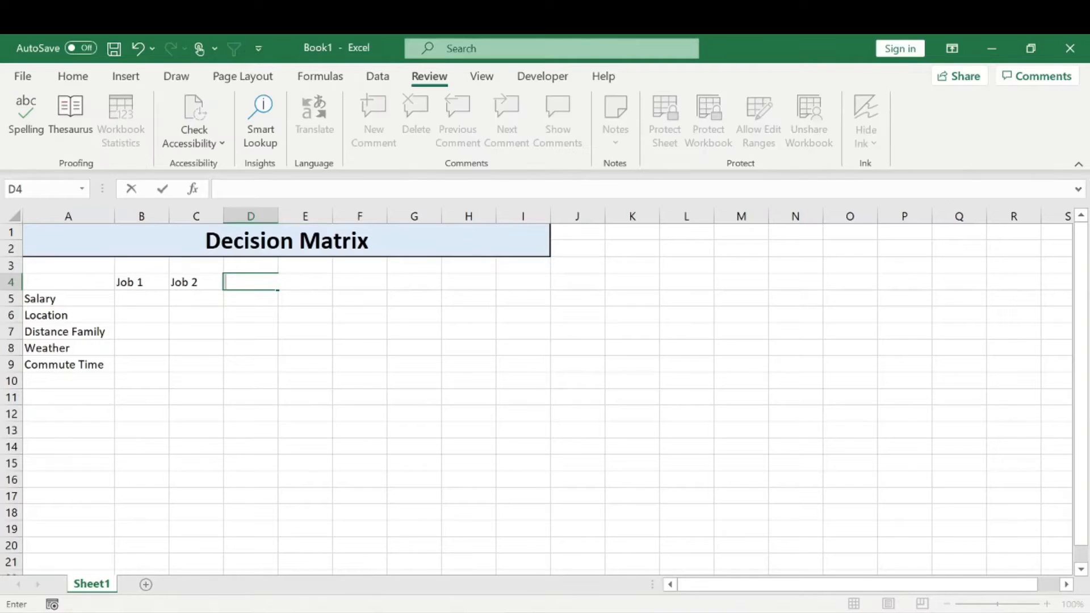
pyautogui.write('Preferences')
pyautogui.press('Return')
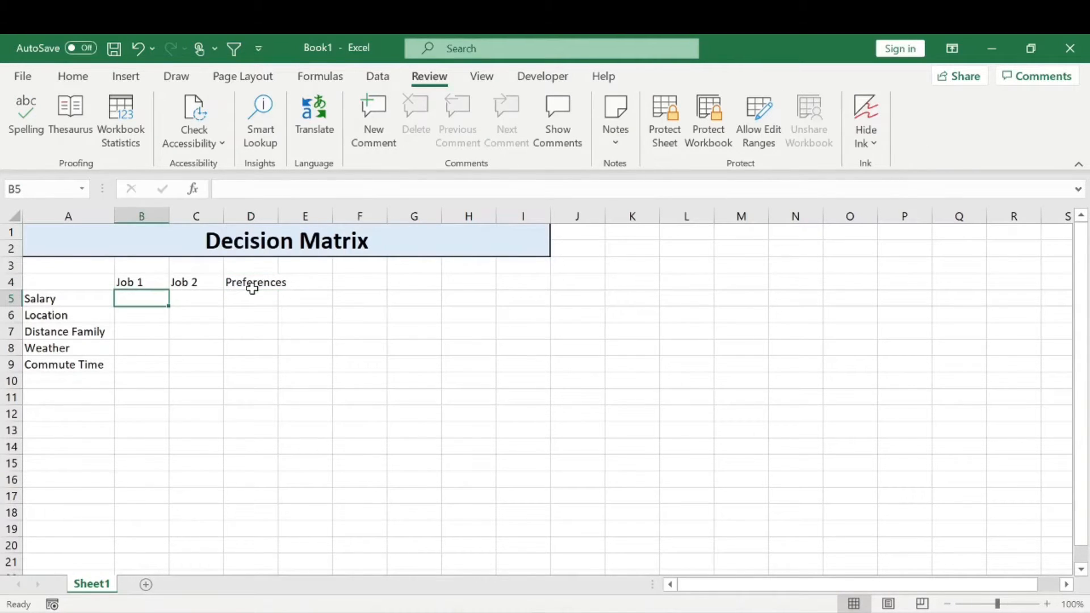
# Enter the preferred salary of $60,000 in D5 and the preferred Location score of 10 in D6
pyautogui.press('Right')
pyautogui.press('Right')
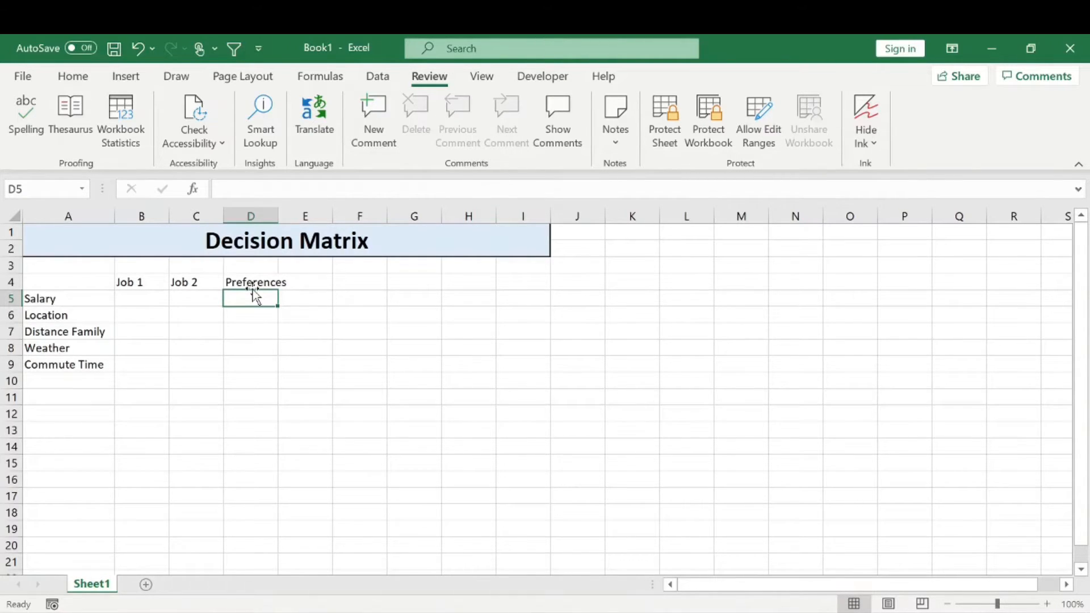
pyautogui.write('60000')
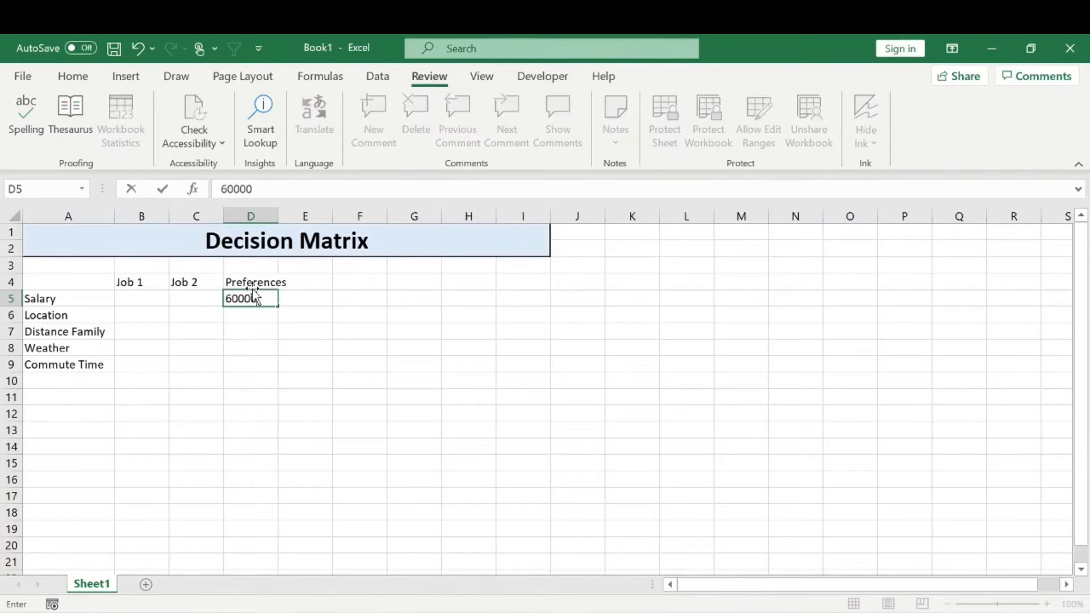
pyautogui.press('Return')
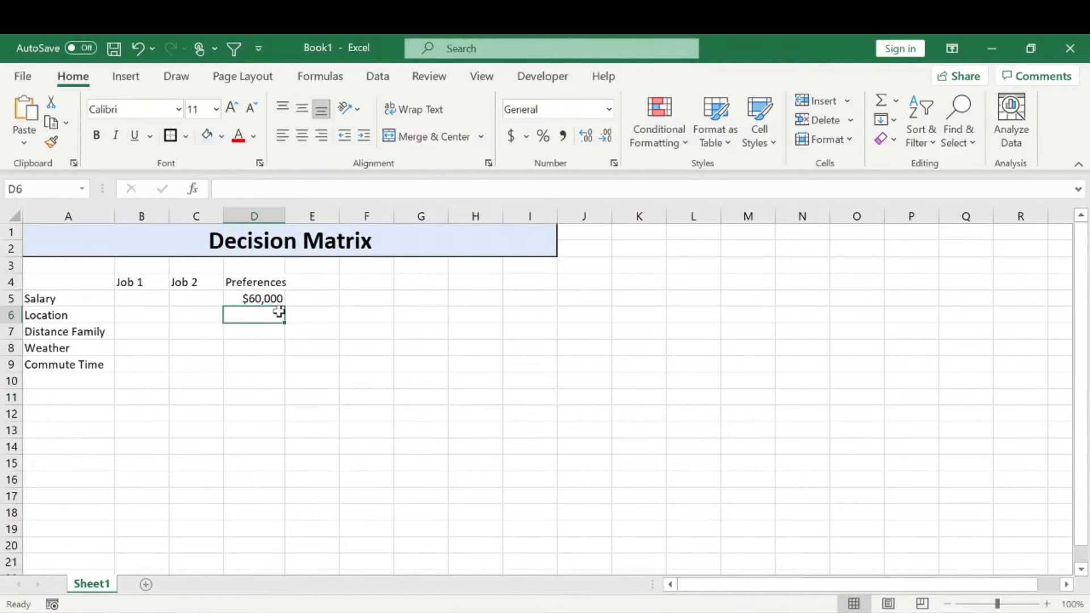
pyautogui.write('10')
pyautogui.press('Return')
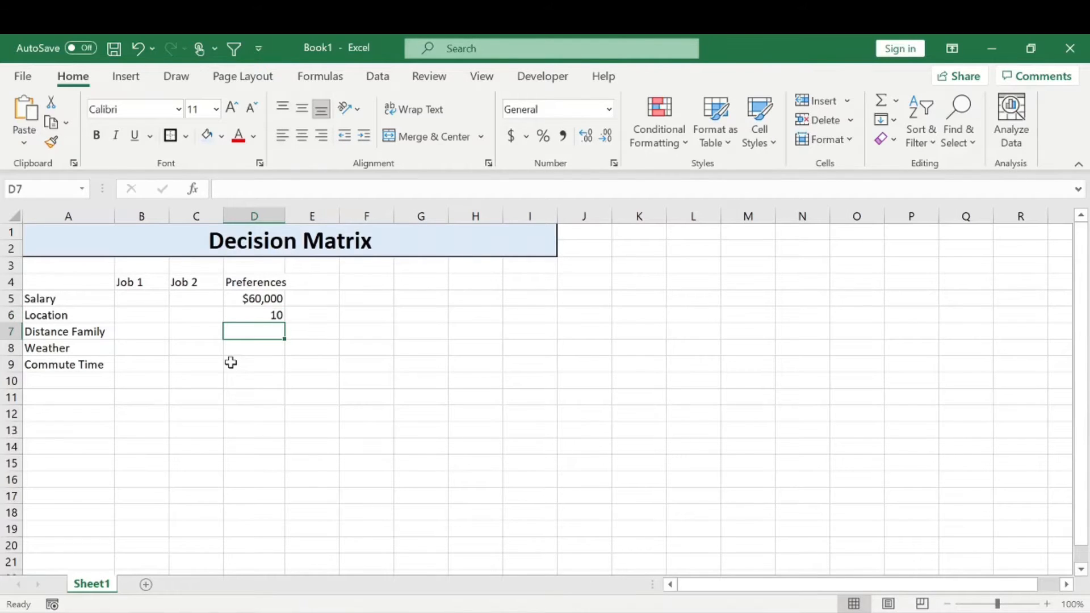
# Enter the remaining preferences: 100 for Distance Family, 10 for Weather and 0.5 for Commute Time in D7:D9
pyautogui.write('100')
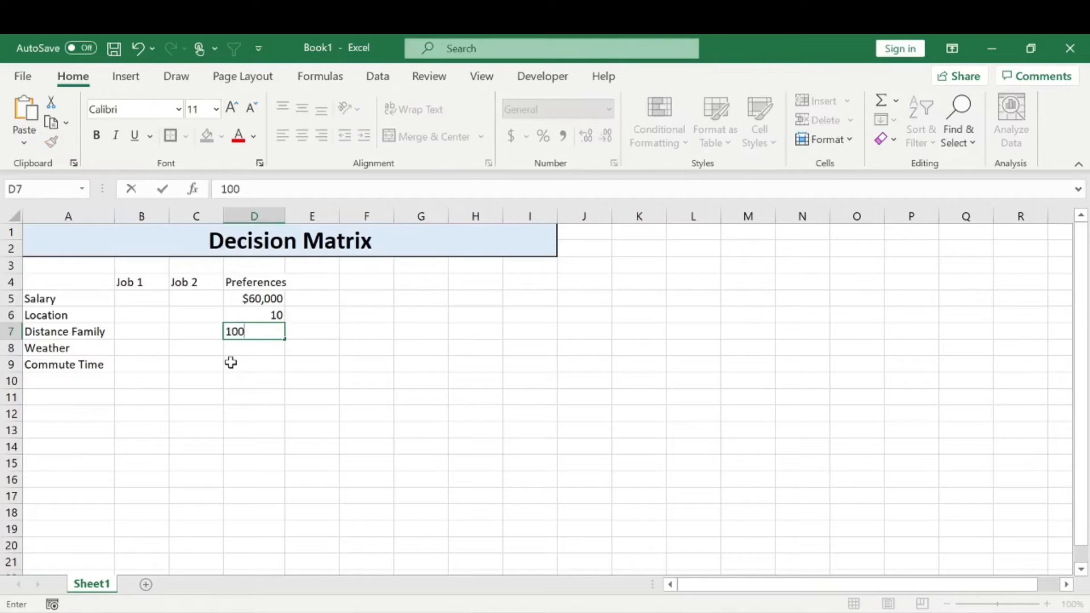
pyautogui.press('Return')
pyautogui.press('Up')
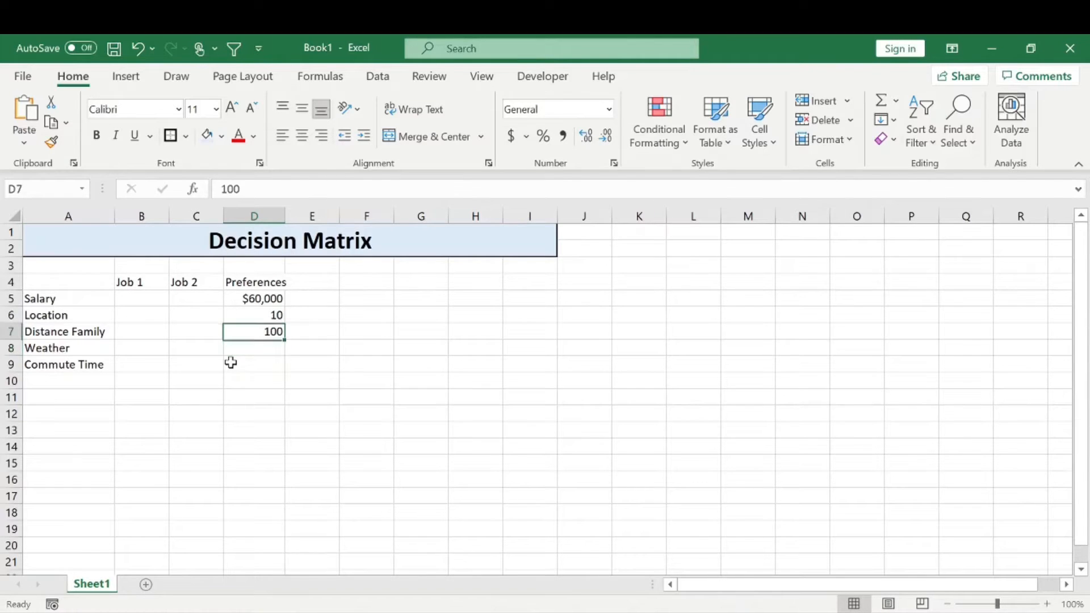
pyautogui.click(263, 349)
pyautogui.write('10')
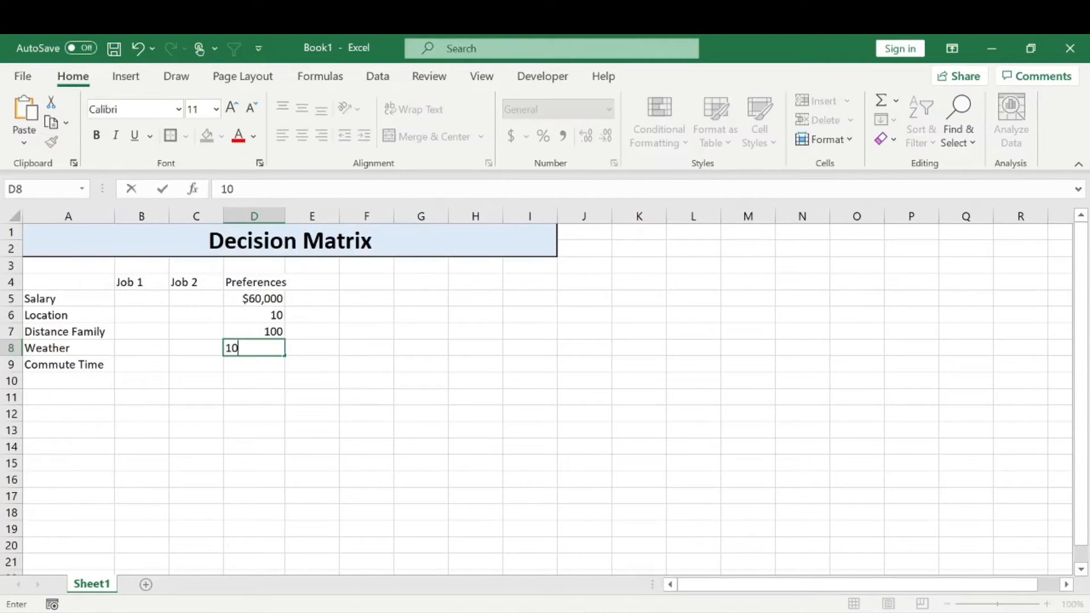
pyautogui.press('Return')
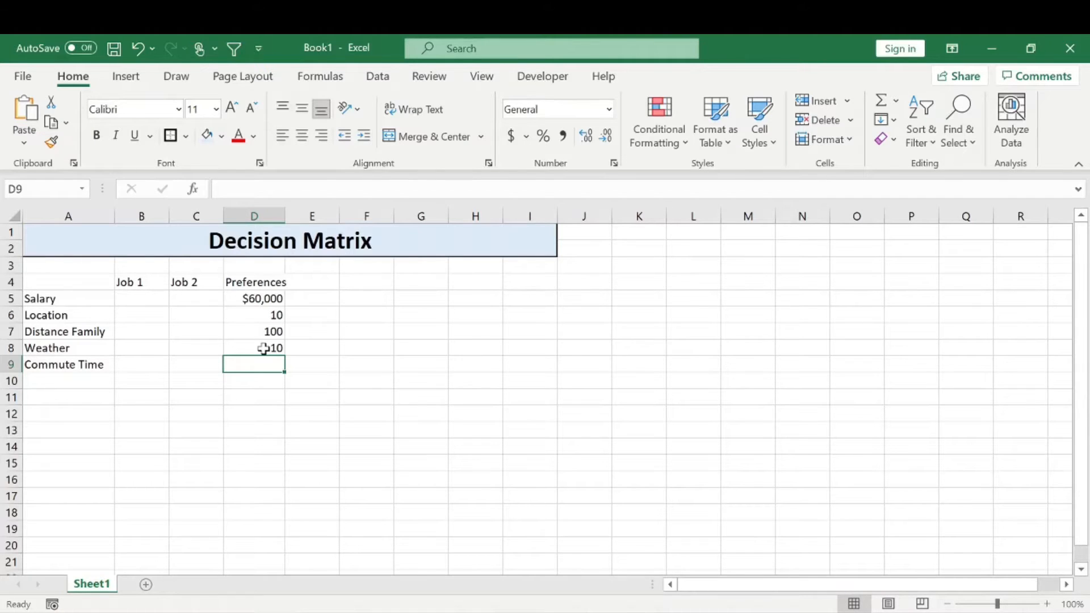
pyautogui.write('0.5')
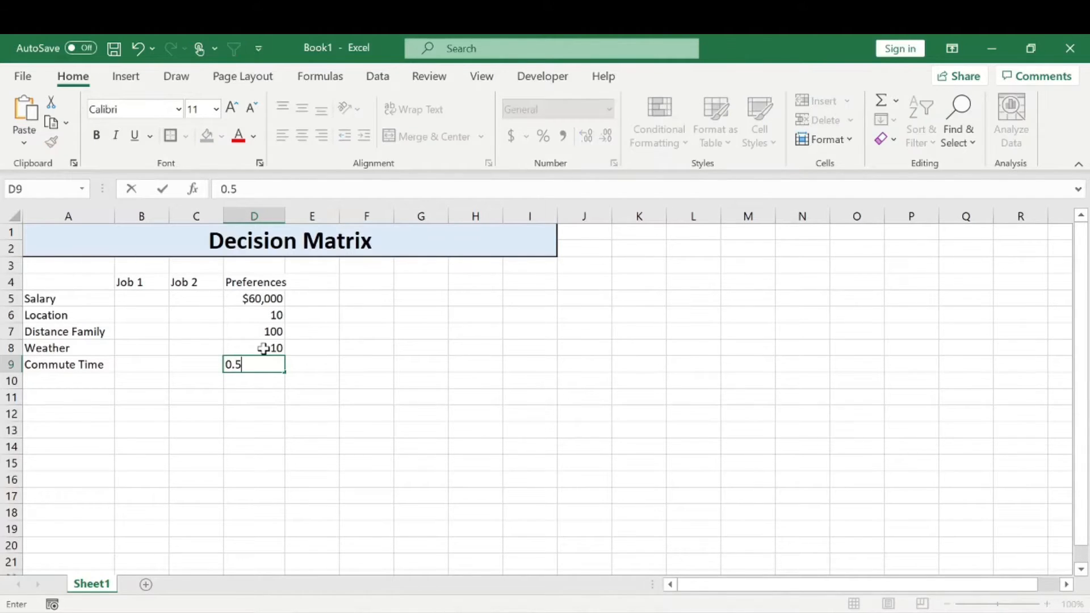
pyautogui.press('Return')
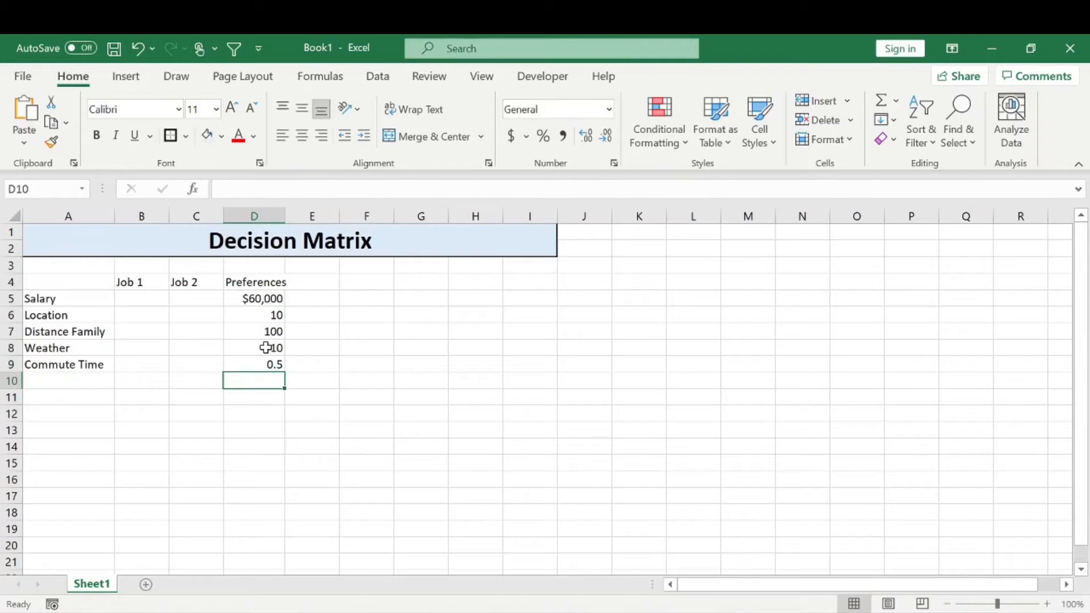
# Enter salaries of 40000 for Job 1 in B5 and 46000 for Job 2 in C5
pyautogui.click(146, 306)
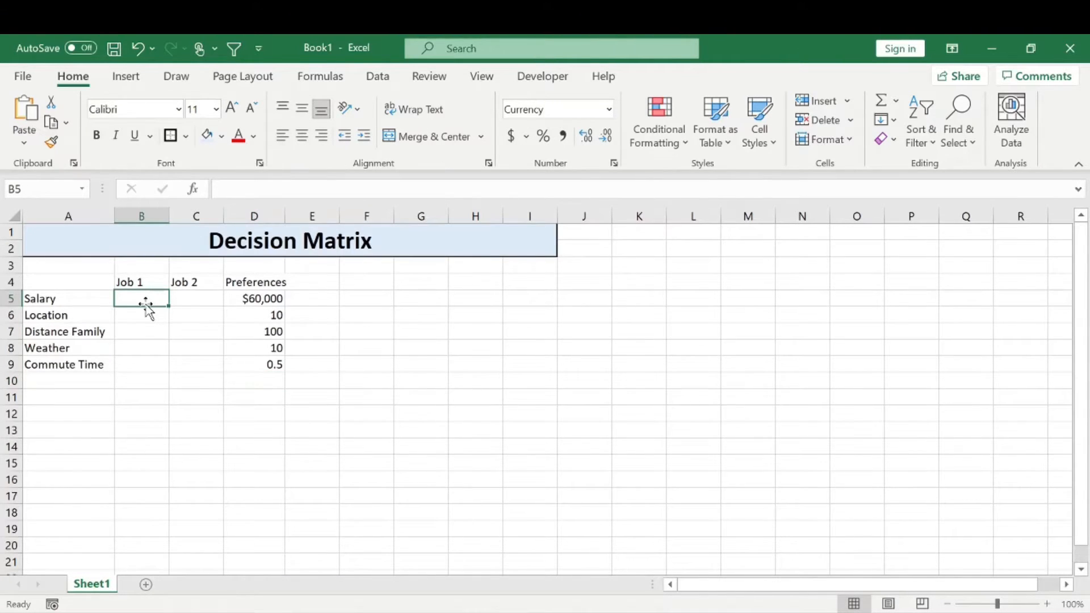
pyautogui.write('40000')
pyautogui.press('Tab')
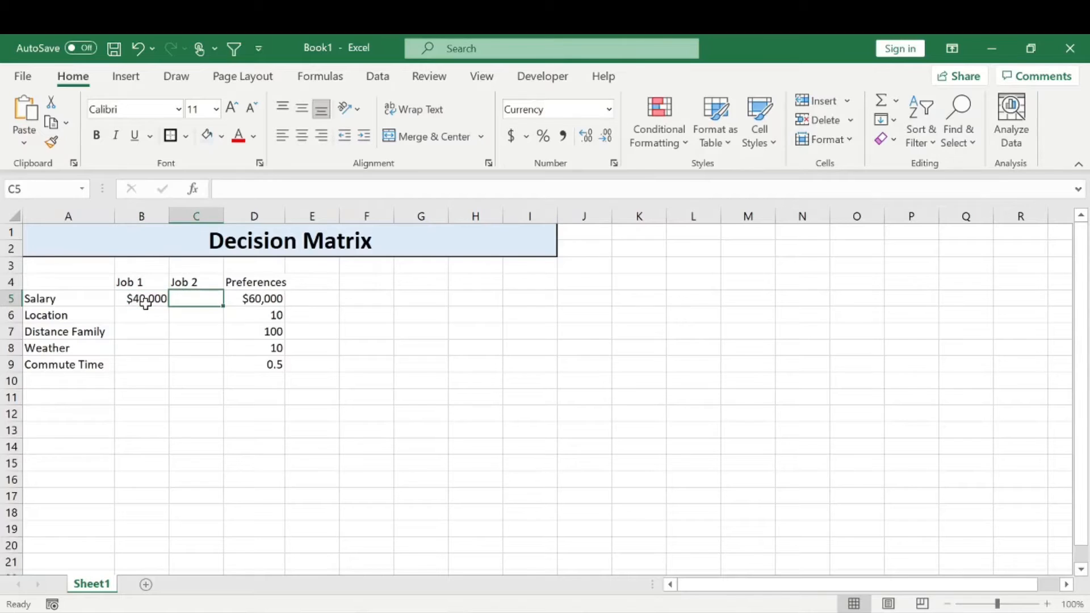
pyautogui.write('46000')
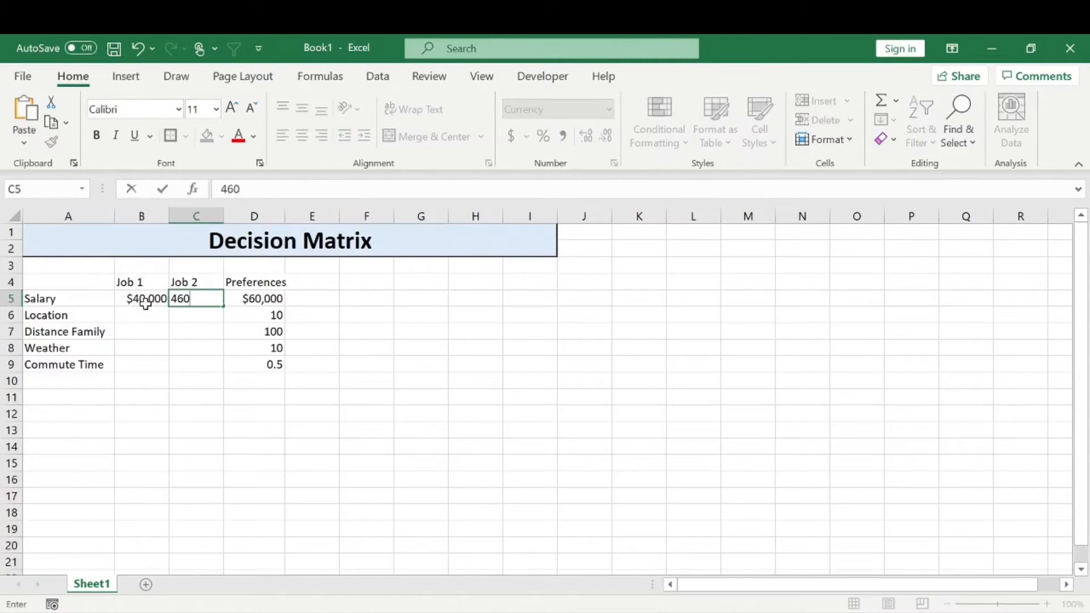
pyautogui.press('Return')
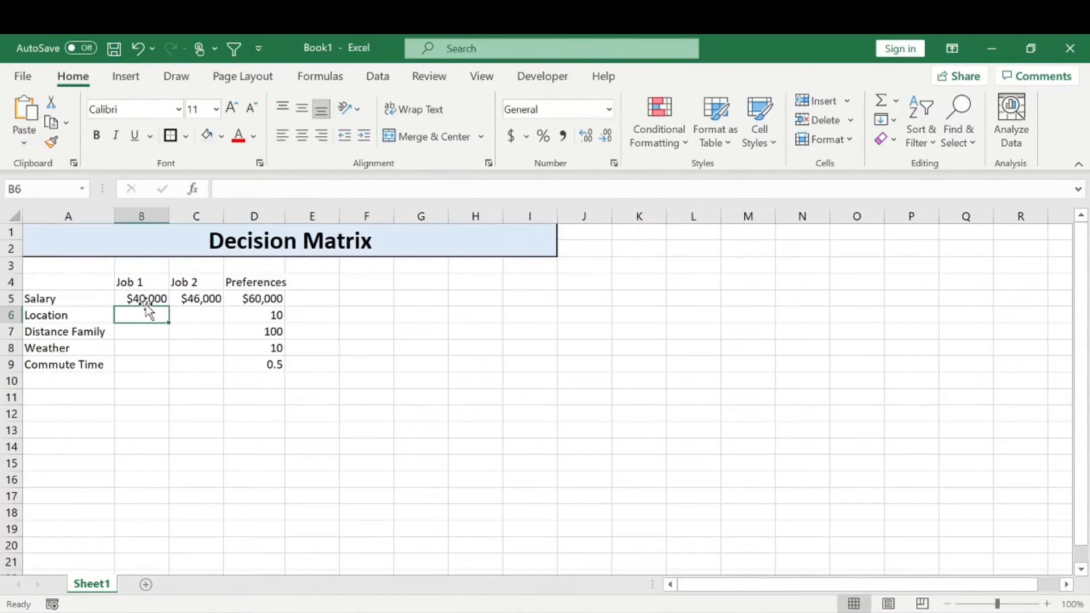
# Change Job 2's salary in C5 to 55000
pyautogui.press('Right')
pyautogui.press('Up')
pyautogui.write('55000')
pyautogui.press('Return')
# Enter the Location scores 9 for Job 1 in B6 and 6 for Job 2 in C6
pyautogui.click(148, 311)
pyautogui.write('9')
pyautogui.press('Tab')
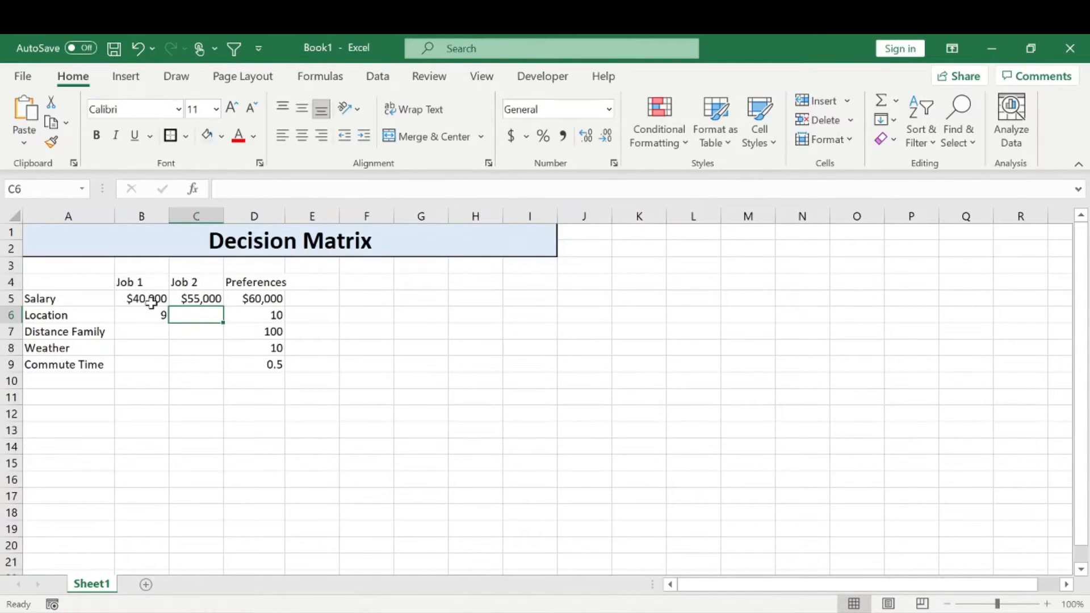
pyautogui.write('6')
pyautogui.press('Return')
pyautogui.press('Left')
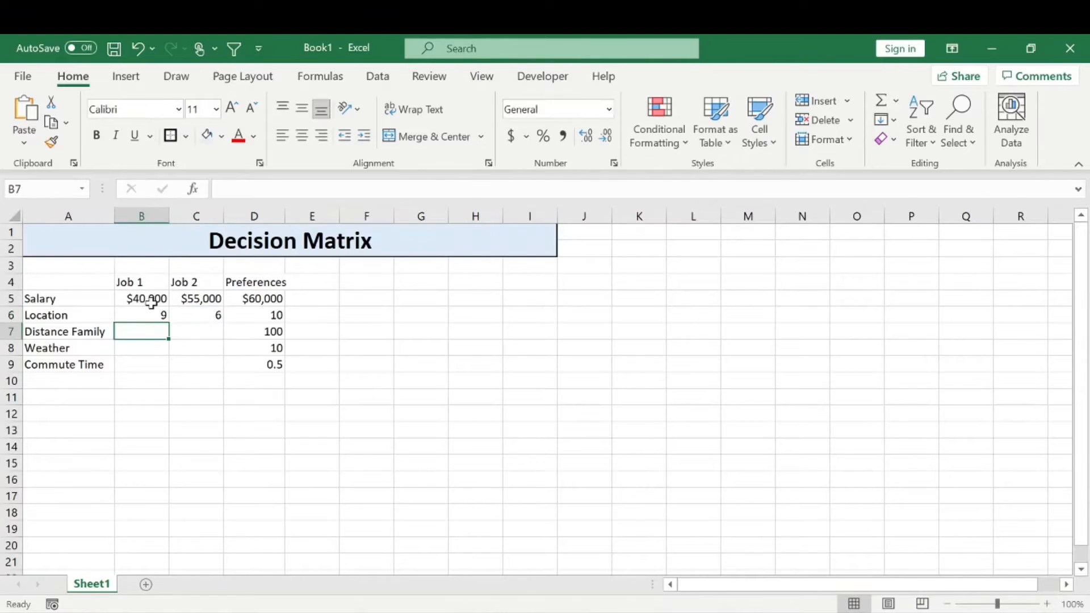
# Enter the Distance Family values 35 for Job 1 in B7 and 85 for Job 2 in C7
pyautogui.write('10')
pyautogui.hotkey('ctrl', 'Return')
pyautogui.write('35')
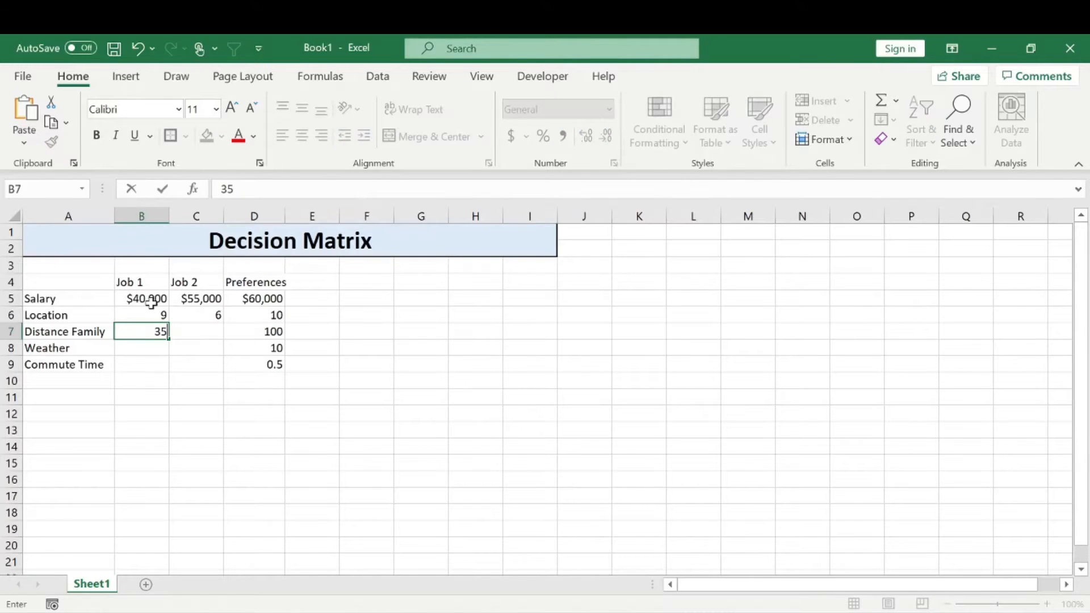
pyautogui.press('Tab')
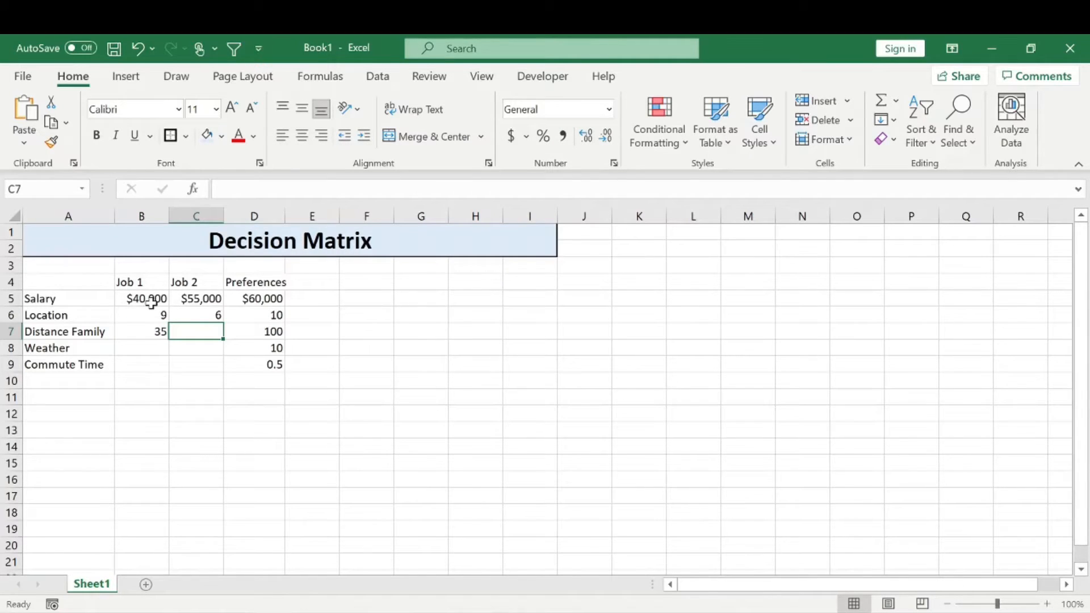
pyautogui.write('85')
pyautogui.press('Return')
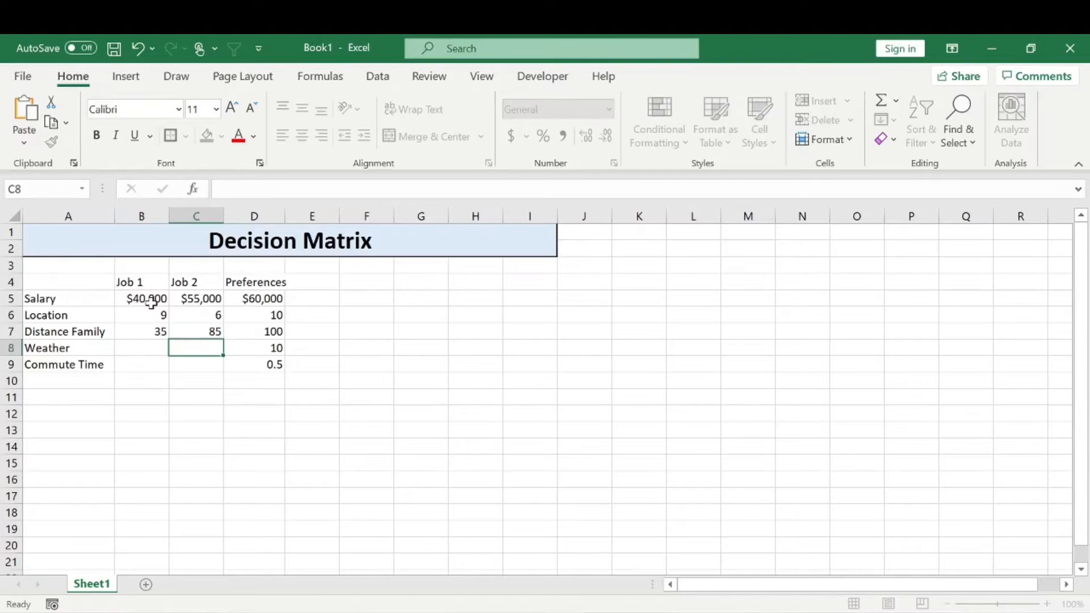
# Enter a Weather score of 7 for both Job 1 in B8 and Job 2 in C8
pyautogui.press('Left')
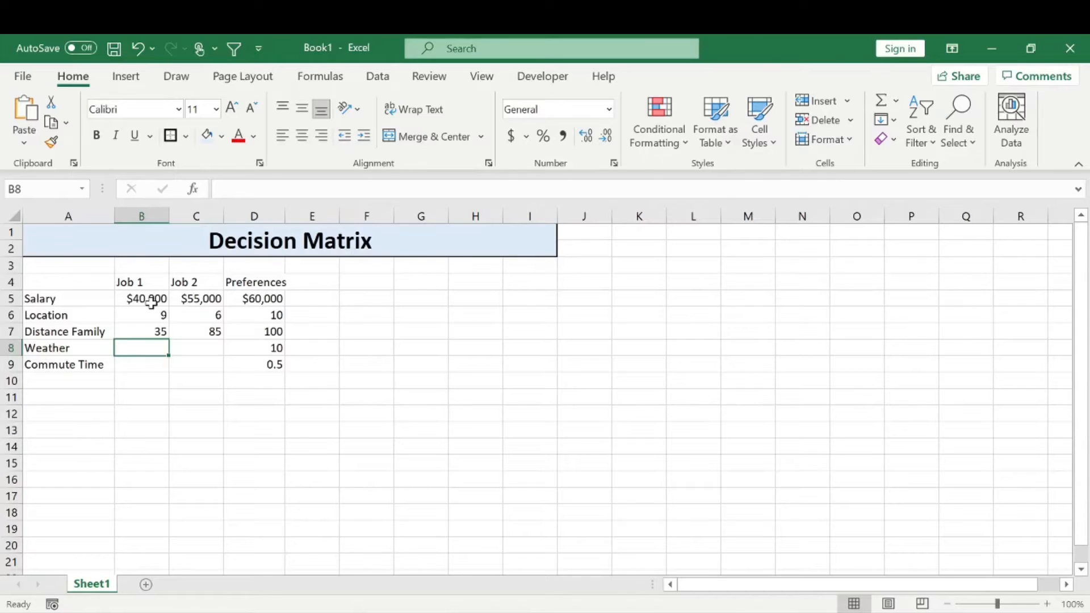
pyautogui.write('7')
pyautogui.press('Right')
pyautogui.write('7')
pyautogui.press('Return')
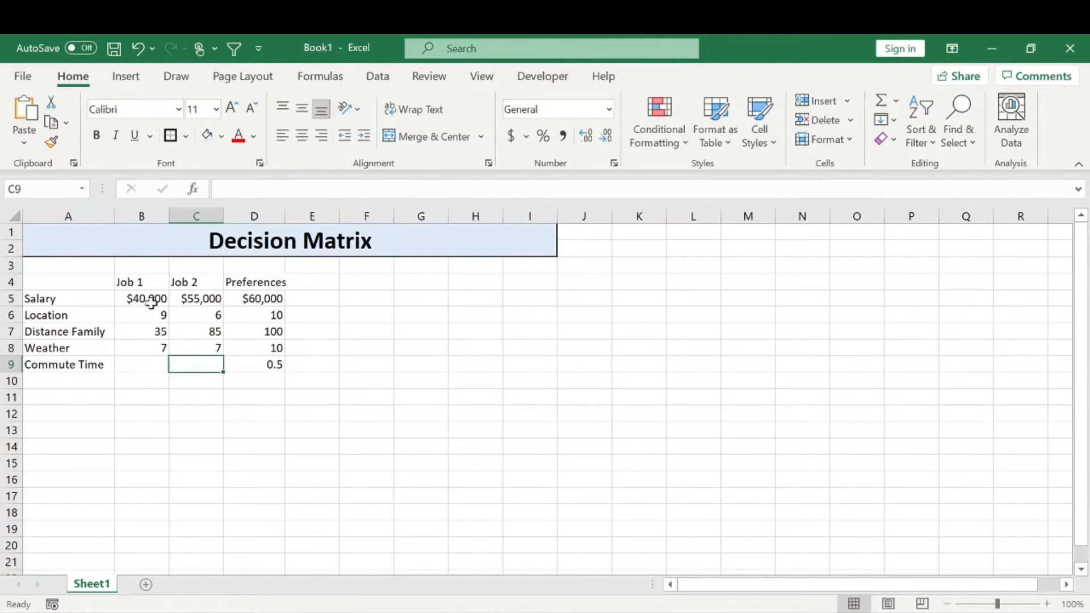
# Enter the Commute Time values 0.75 for Job 1 in B9 and 1 for Job 2 in C9, and autofit column D
pyautogui.press('Left')
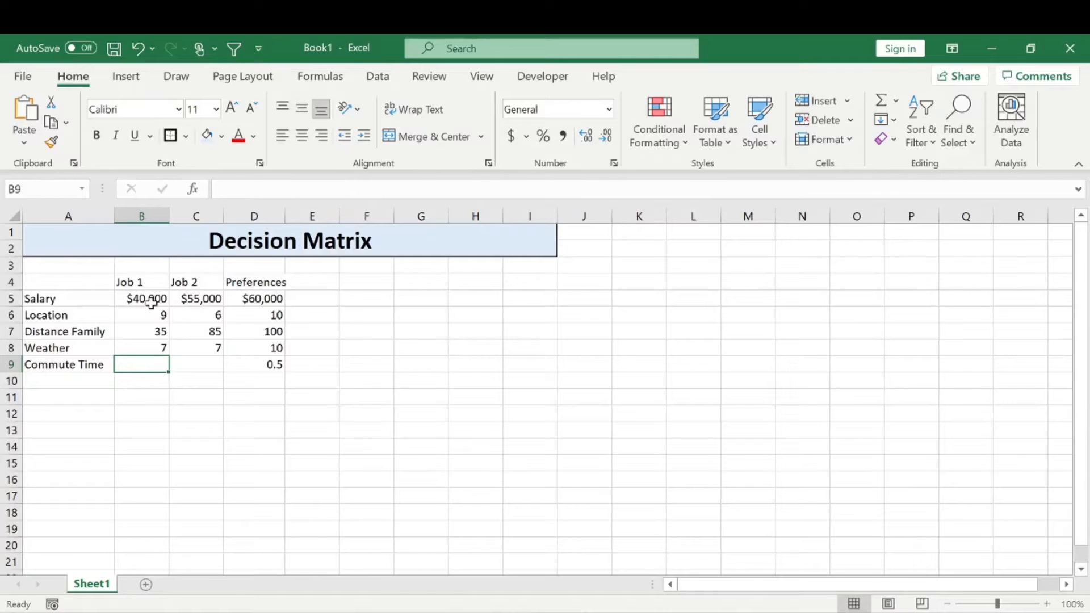
pyautogui.write('.75')
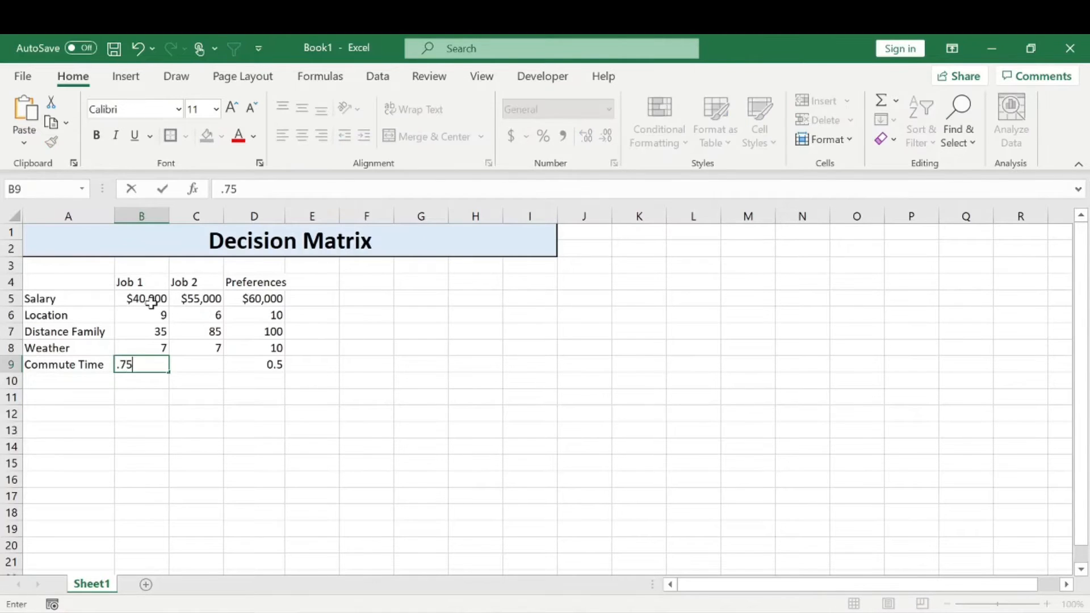
pyautogui.press('Tab')
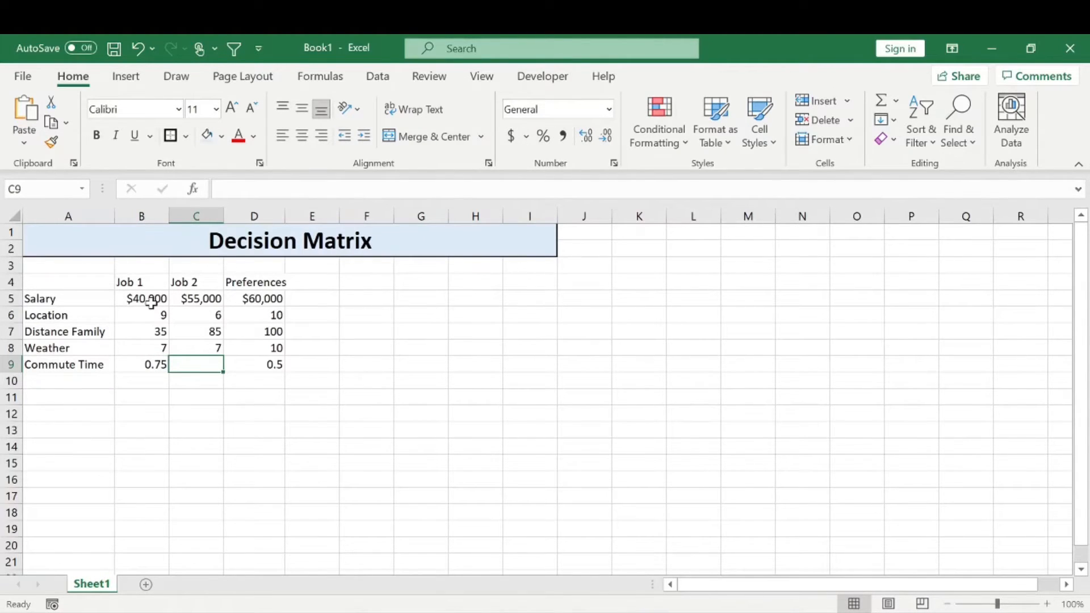
pyautogui.write('1')
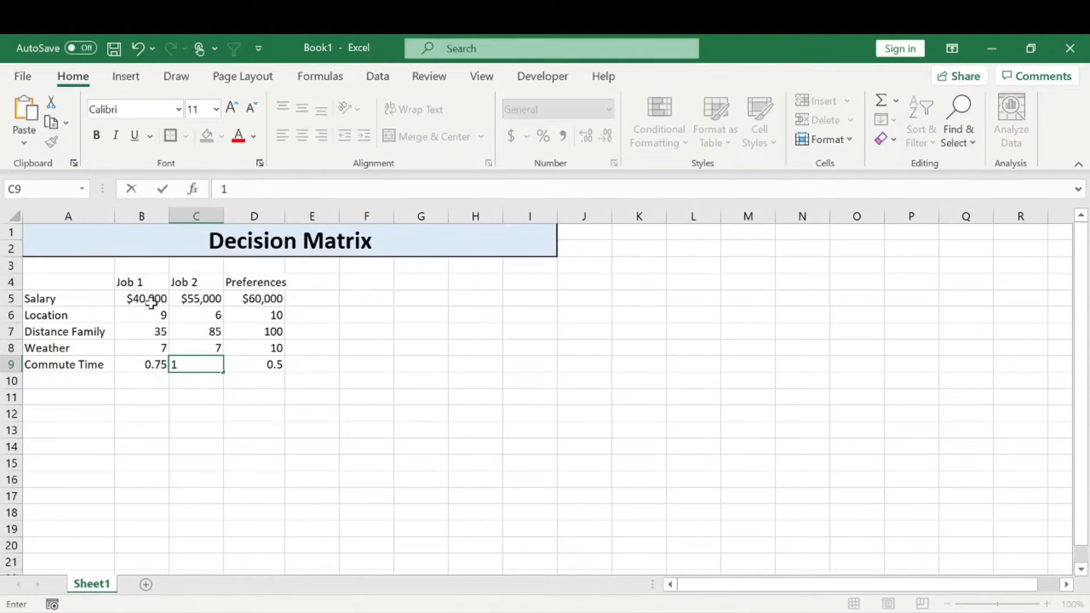
pyautogui.click(196, 413)
pyautogui.doubleClick(285, 217)
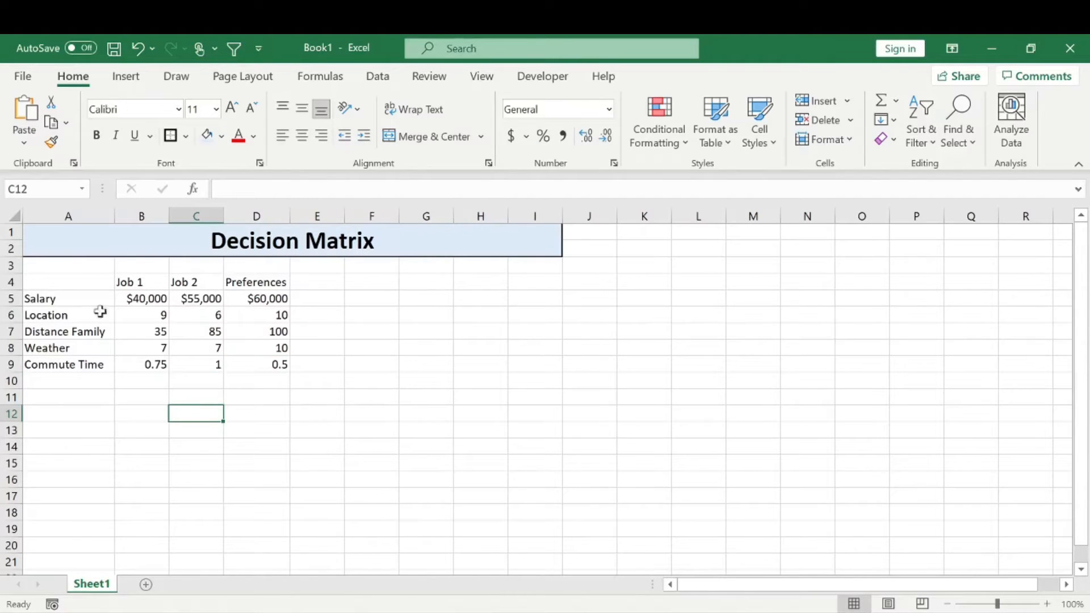
# Copy the whole comparison table A4:D9 and paste it below, starting at A13
pyautogui.moveTo(88, 284); pyautogui.dragTo(261, 366)
pyautogui.hotkey('ctrl', 'c')
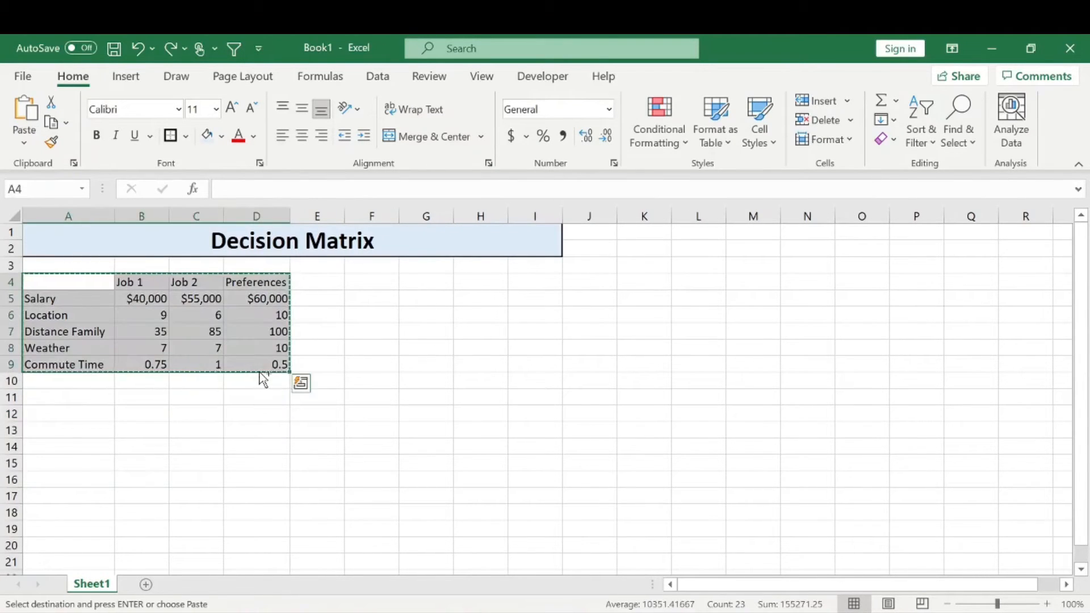
pyautogui.click(76, 427)
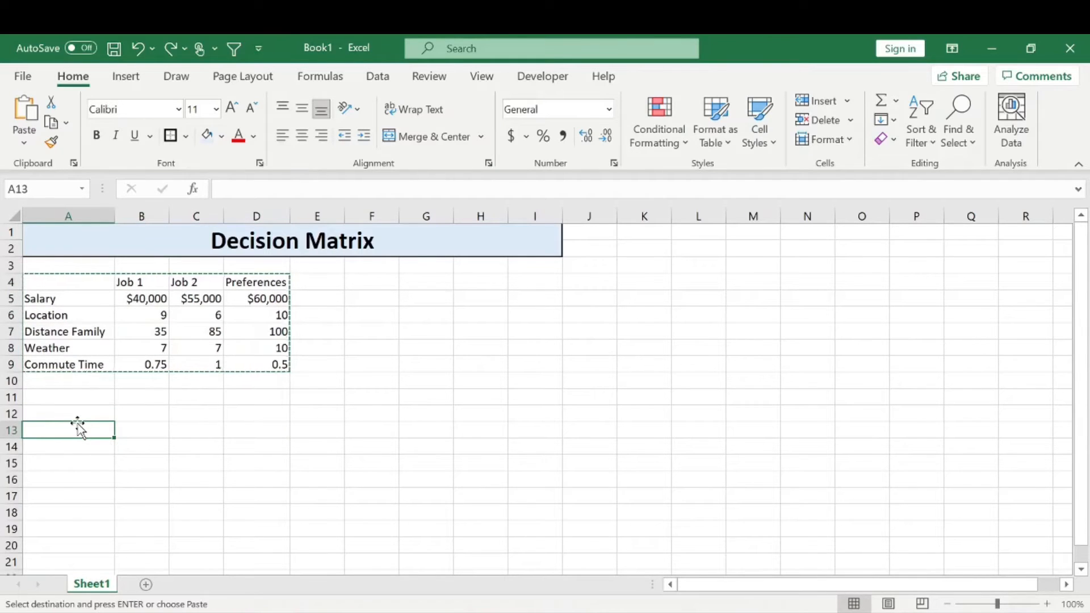
pyautogui.hotkey('ctrl', 'v')
# Label the copied table Adjusted in A12
pyautogui.doubleClick(78, 417)
pyautogui.write('Adjusted')
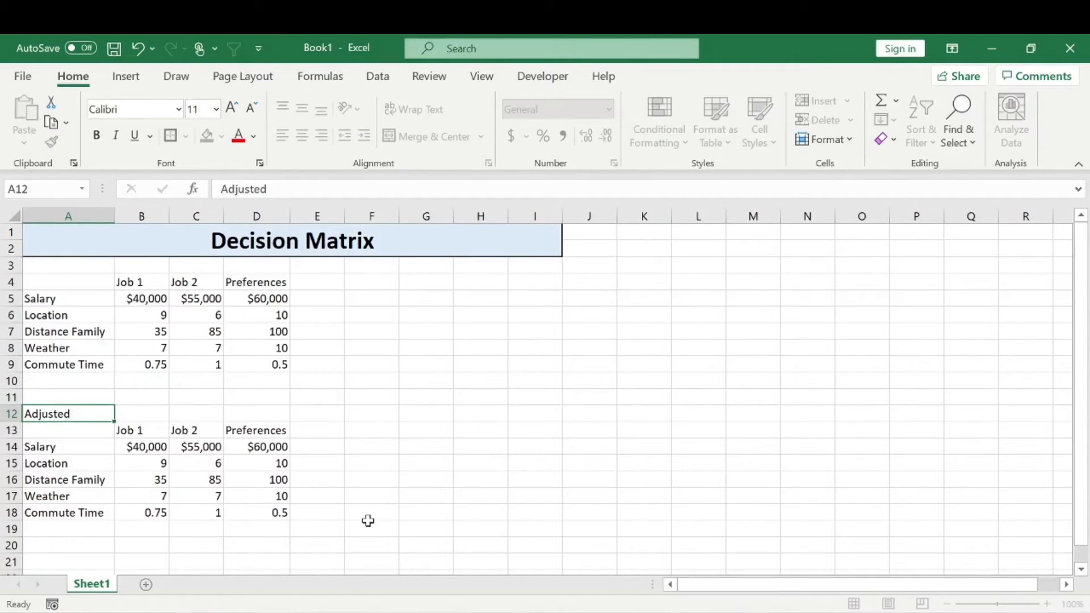
pyautogui.press('Return')
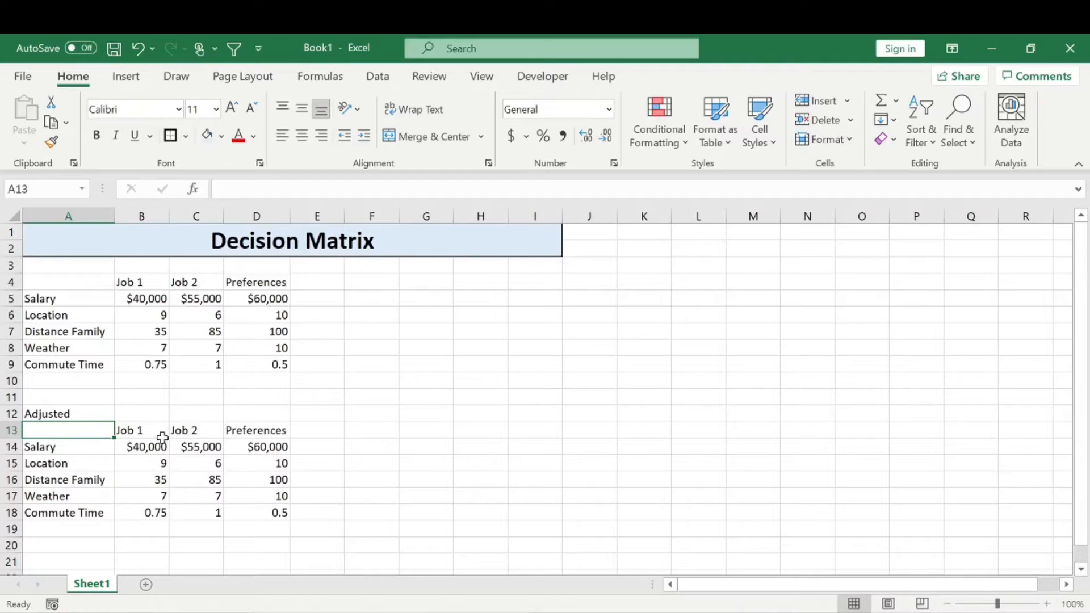
# Clear the copied values in B14:D18, keeping the row and column headings
pyautogui.click(138, 434)
pyautogui.moveTo(138, 434); pyautogui.dragTo(239, 506)
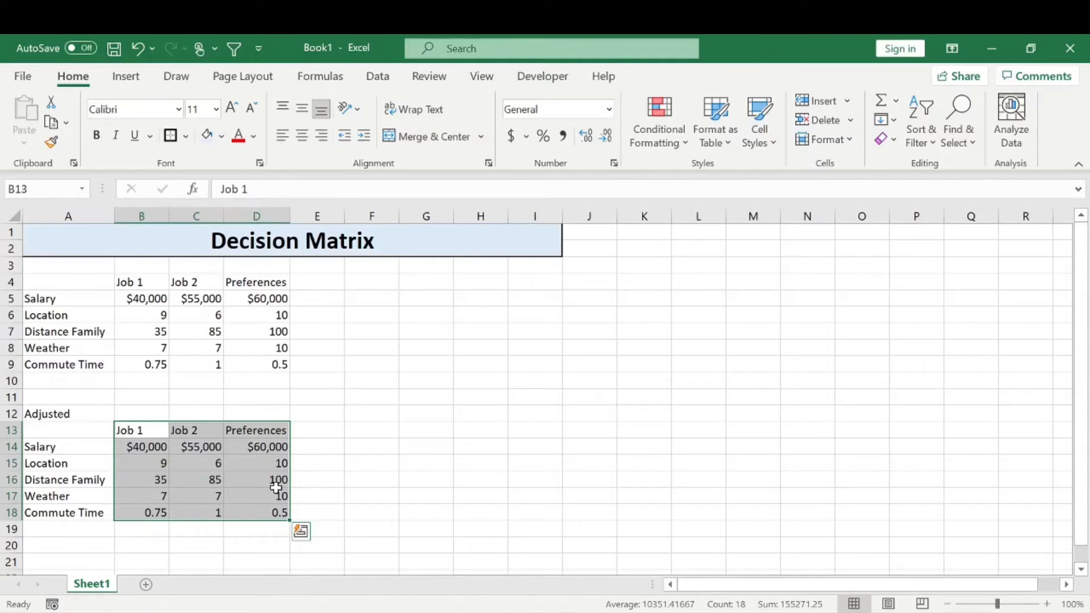
pyautogui.moveTo(142, 447); pyautogui.dragTo(258, 513)
pyautogui.press('Delete')
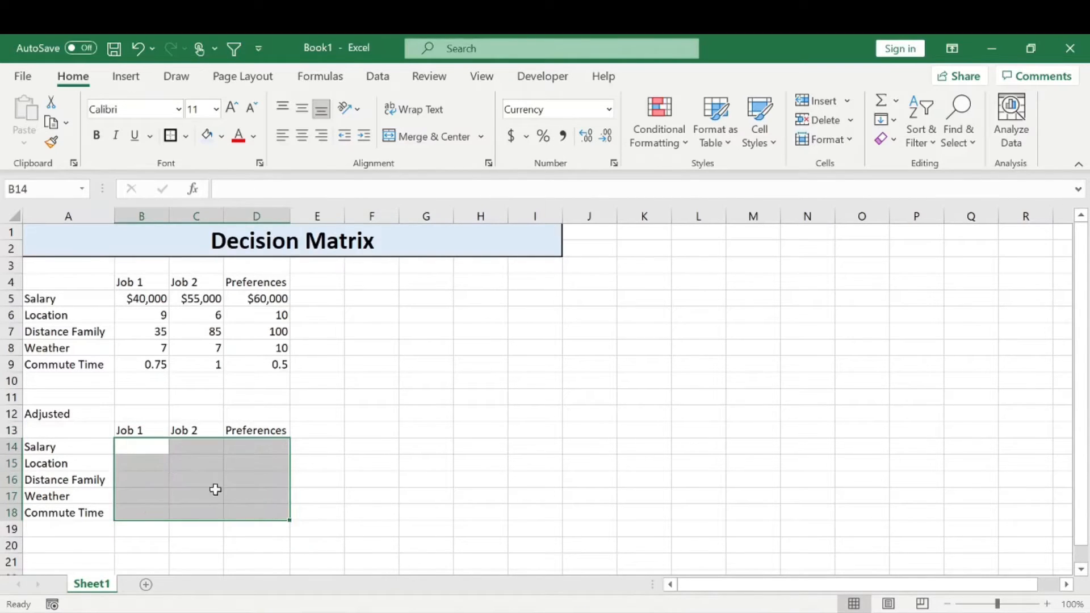
# Enter the adjusted Salary formula =B5/$D5*100 for Job 1 in B14
pyautogui.click(153, 447)
pyautogui.write('=')
pyautogui.press('Up')
pyautogui.press('Up')
pyautogui.press('Up')
pyautogui.press('Up')
pyautogui.press('Up')
pyautogui.press('Up')
pyautogui.press('Up')
pyautogui.press('Up')
pyautogui.press('Up')
pyautogui.write('/')
pyautogui.press('Right')
pyautogui.press('Right')
pyautogui.press('Up')
pyautogui.press('Up')
pyautogui.press('Up')
pyautogui.press('Up')
pyautogui.press('Up')
pyautogui.press('Up')
pyautogui.press('Up')
pyautogui.press('Up')
pyautogui.press('Up')
pyautogui.press('Up')
pyautogui.press('Up')
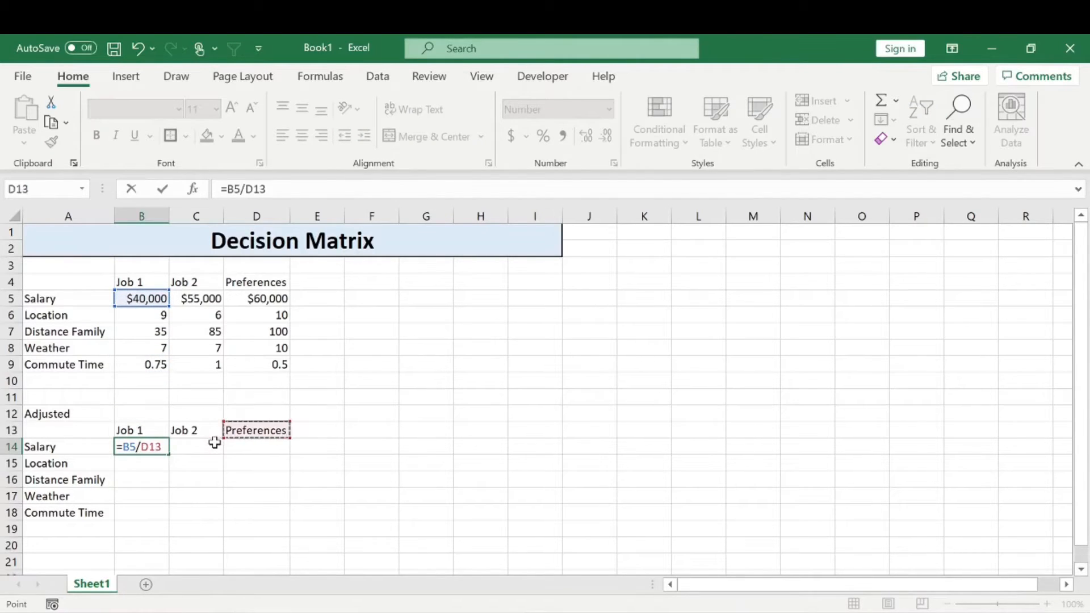
pyautogui.press('Down')
pyautogui.press('Down')
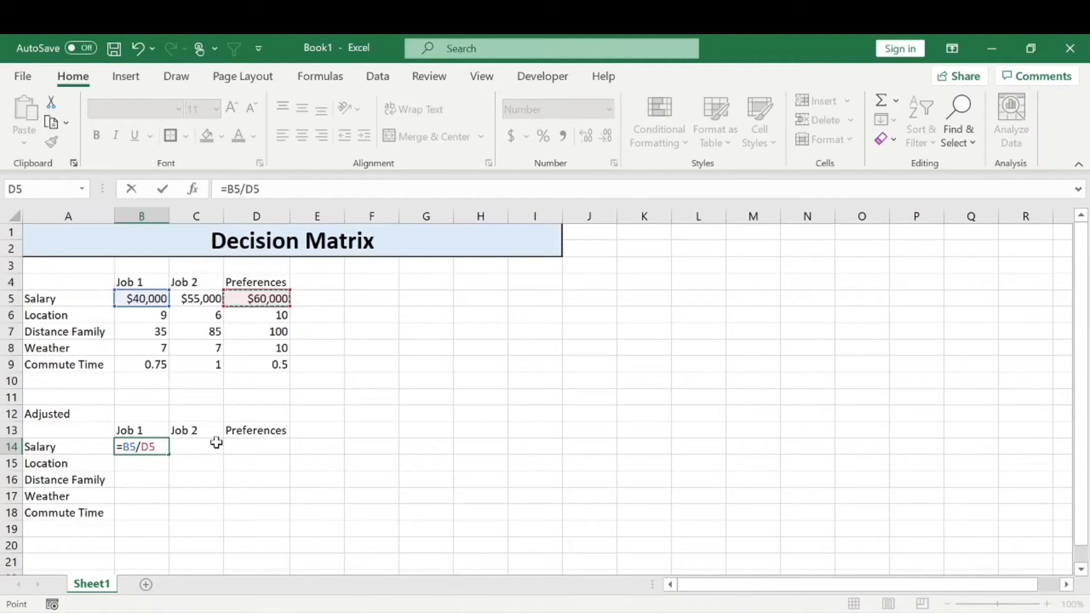
pyautogui.press('F4')
pyautogui.press('F4')
pyautogui.press('F4')
pyautogui.write('*100')
pyautogui.press('Return')
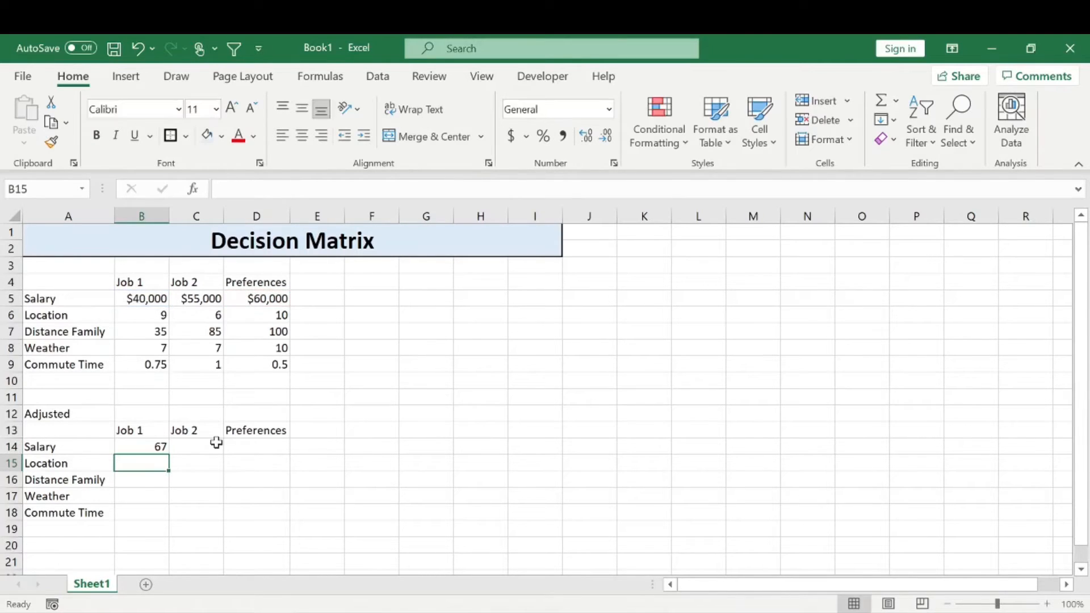
# Fill the adjusted Salary formula across to C14 and delete the Preferences heading in D13
pyautogui.click(161, 448)
pyautogui.moveTo(168, 454); pyautogui.dragTo(206, 451)
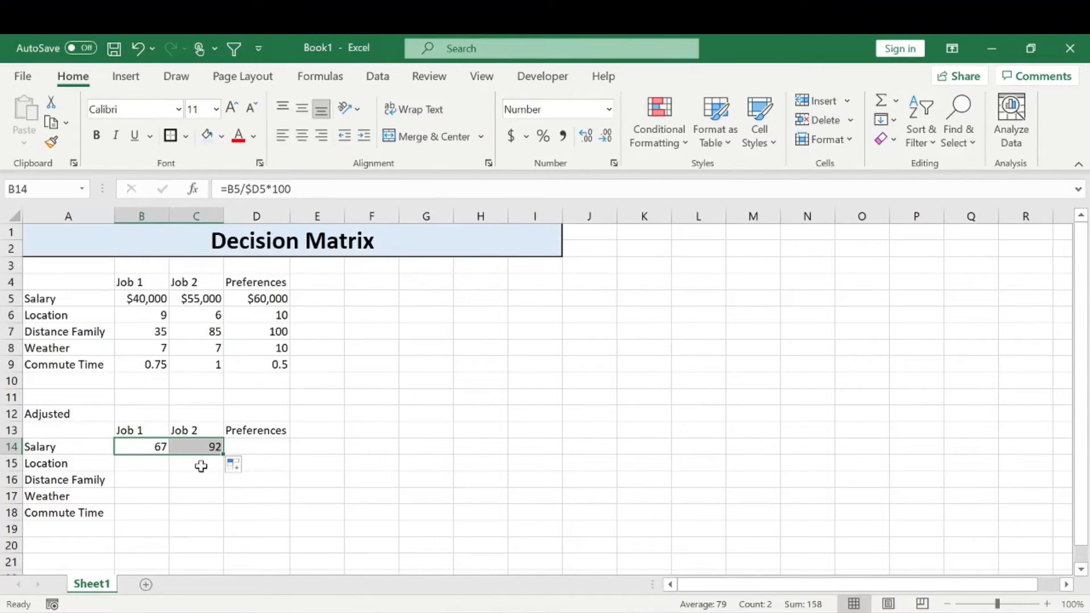
pyautogui.click(280, 433)
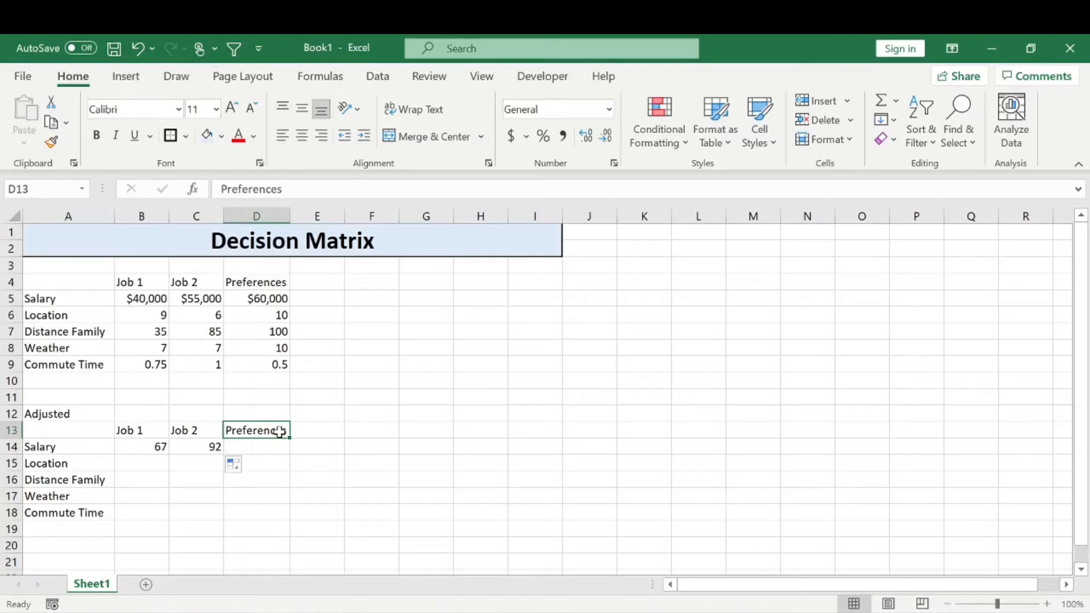
pyautogui.press('Delete')
# Enter the adjusted Location formula =B6/$D6*100 in B15 and fill it across to C15
pyautogui.click(146, 465)
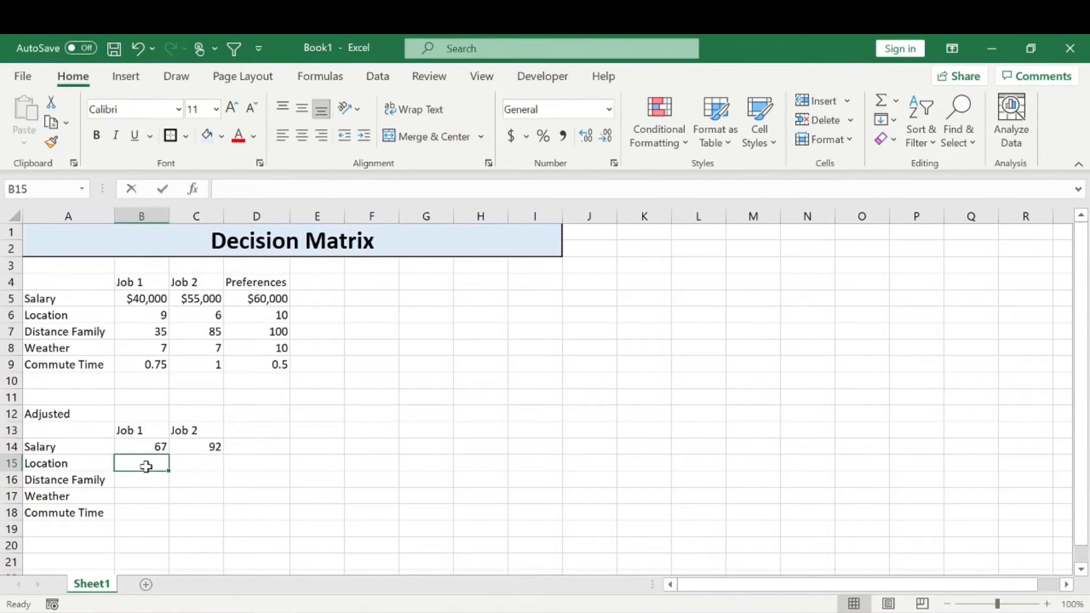
pyautogui.write('=')
pyautogui.press('Up')
pyautogui.press('Up')
pyautogui.press('Up')
pyautogui.press('Up')
pyautogui.press('Up')
pyautogui.press('Up')
pyautogui.press('Up')
pyautogui.press('Up')
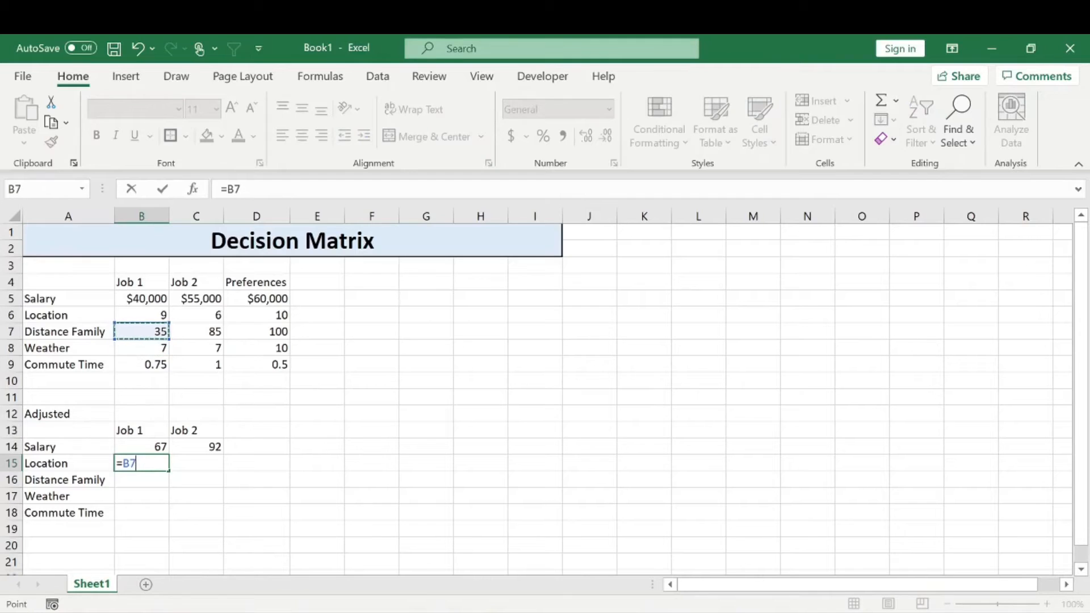
pyautogui.press('Up')
pyautogui.write('/')
pyautogui.press('Right')
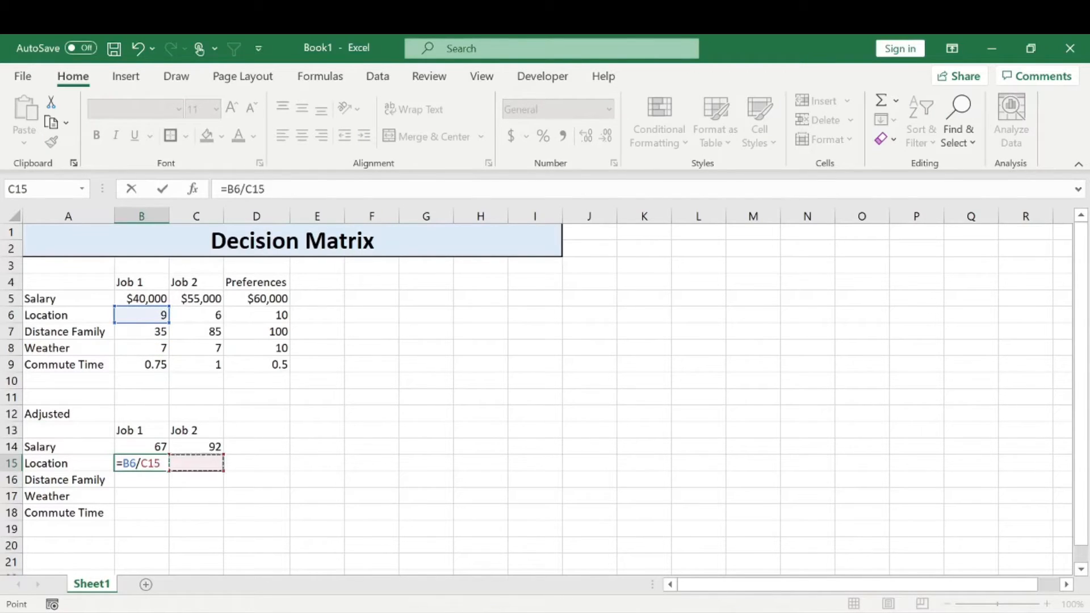
pyautogui.press('Up')
pyautogui.press('Up')
pyautogui.press('Up')
pyautogui.press('Up')
pyautogui.press('Up')
pyautogui.press('Up')
pyautogui.press('Up')
pyautogui.press('Up')
pyautogui.press('Up')
pyautogui.press('Right')
pyautogui.press('Right')
pyautogui.press('Left')
pyautogui.press('F4')
pyautogui.press('F4')
pyautogui.press('F4')
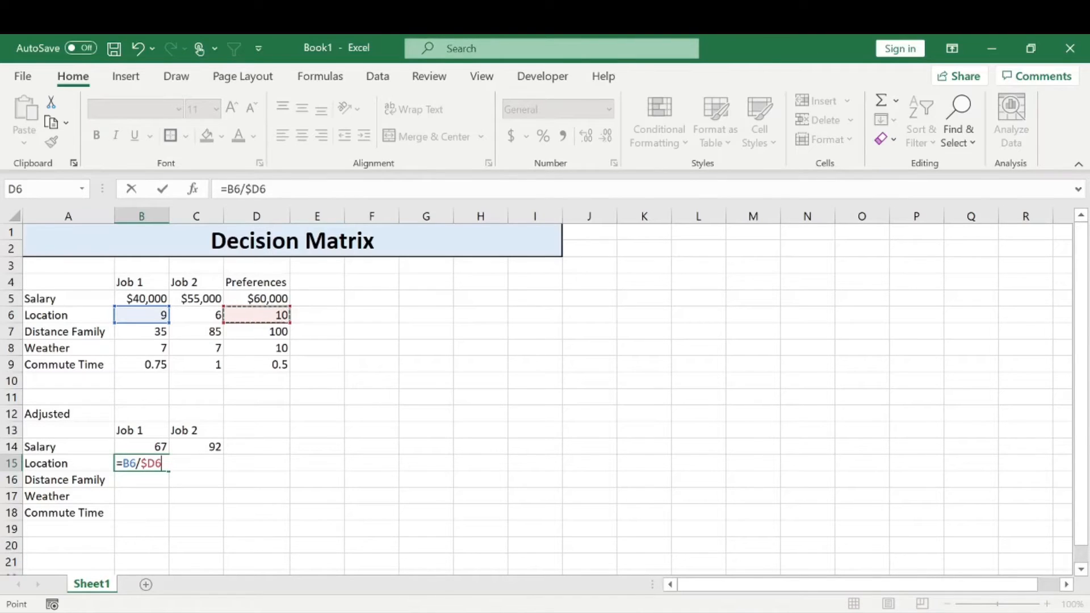
pyautogui.write('*100')
pyautogui.press('Return')
pyautogui.click(152, 464)
pyautogui.moveTo(168, 470); pyautogui.dragTo(200, 467)
# Start a MAX formula in B16 that subtracts Job 1's family distance from the preference, using $D7-B7
pyautogui.click(158, 477)
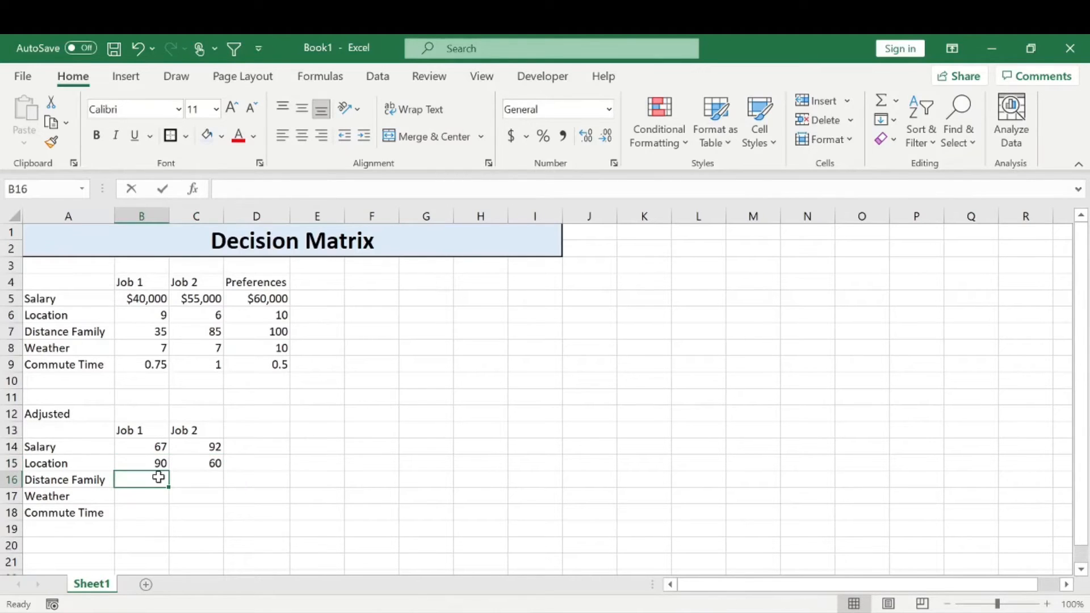
pyautogui.write('=max')
pyautogui.press('Tab')
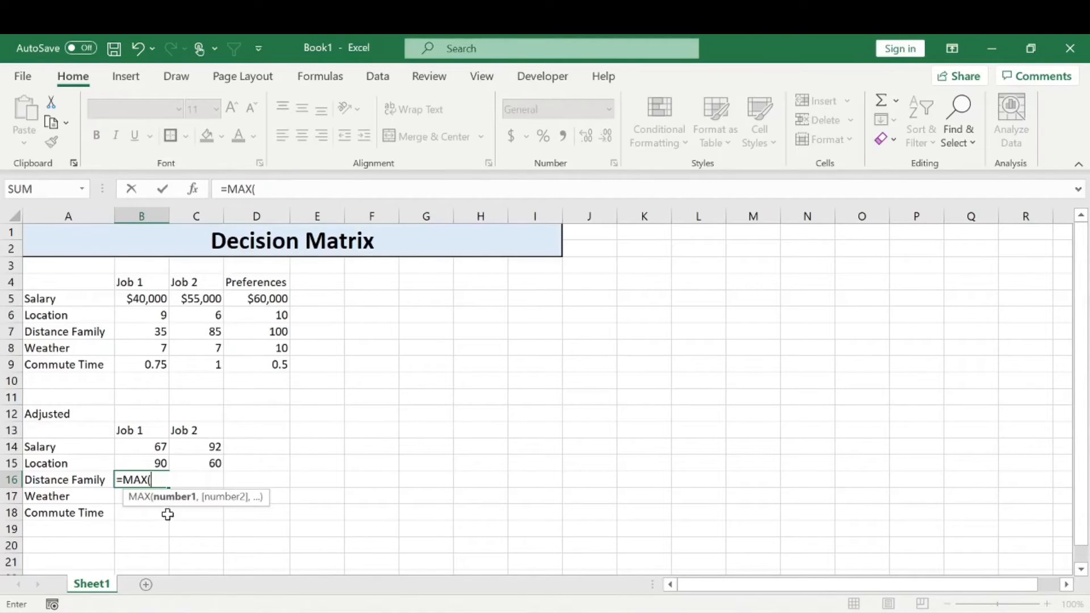
pyautogui.click(273, 333)
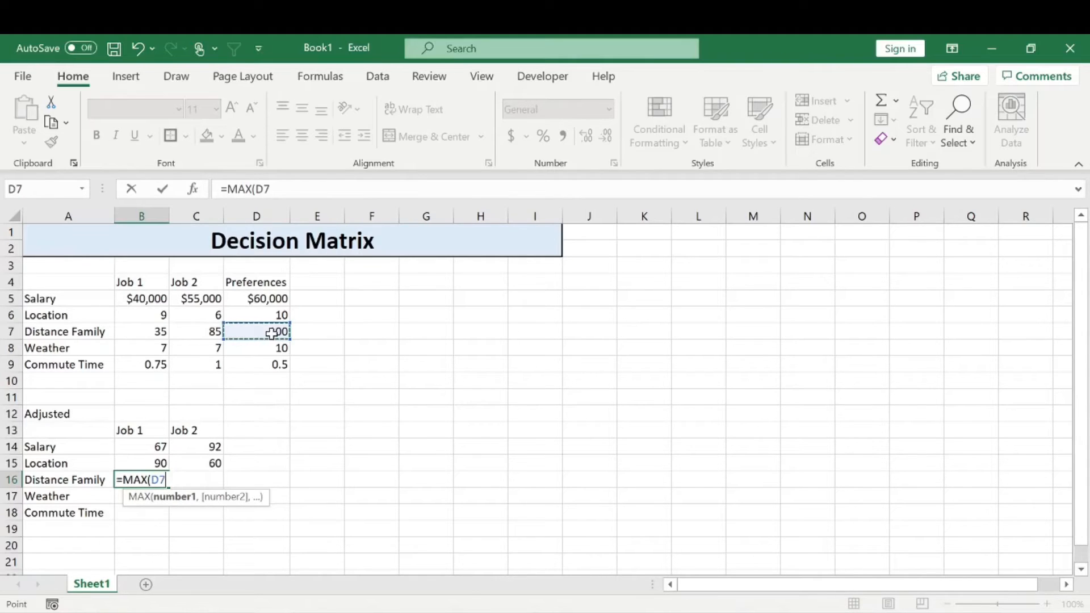
pyautogui.write('-')
pyautogui.click(158, 334)
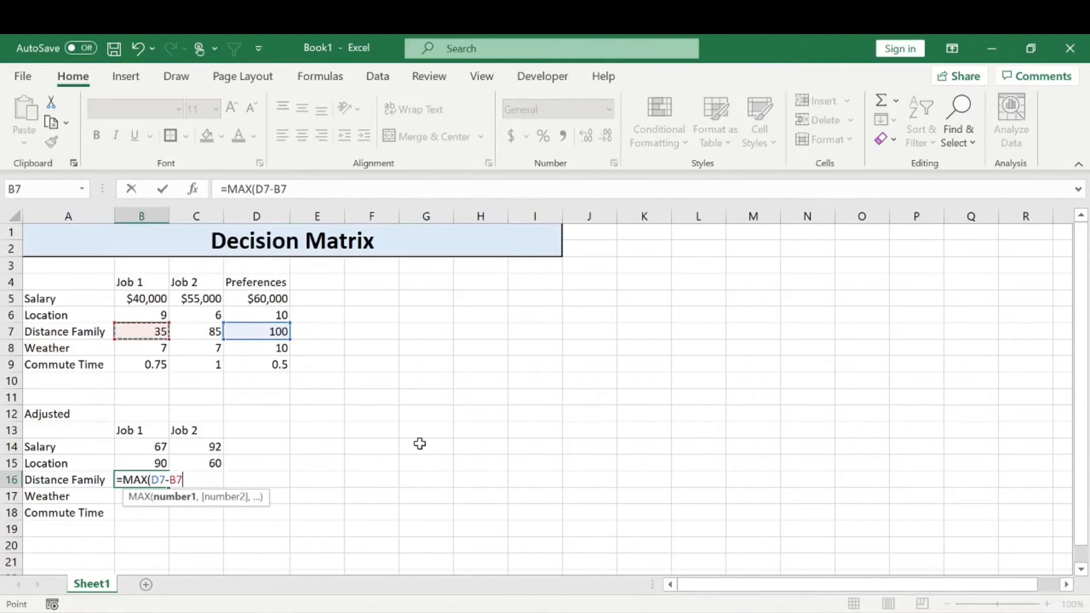
pyautogui.press('F2')
pyautogui.press('F4')
pyautogui.press('F4')
pyautogui.press('F4')
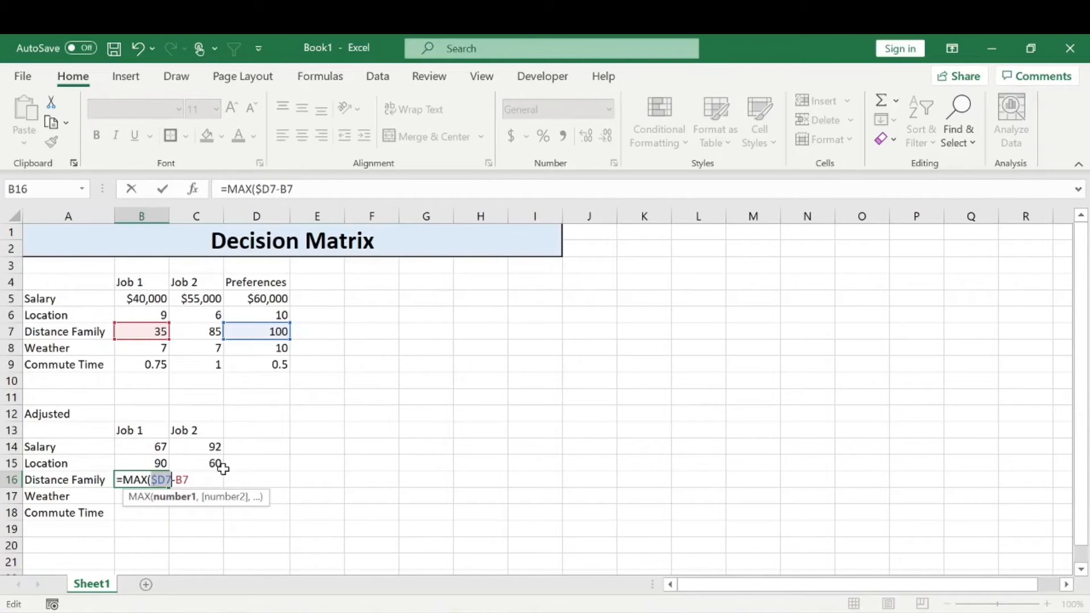
# Enclose the $D7-B7 subtraction in its own parentheses inside the MAX formula in B16
pyautogui.press('End')
pyautogui.write('))')
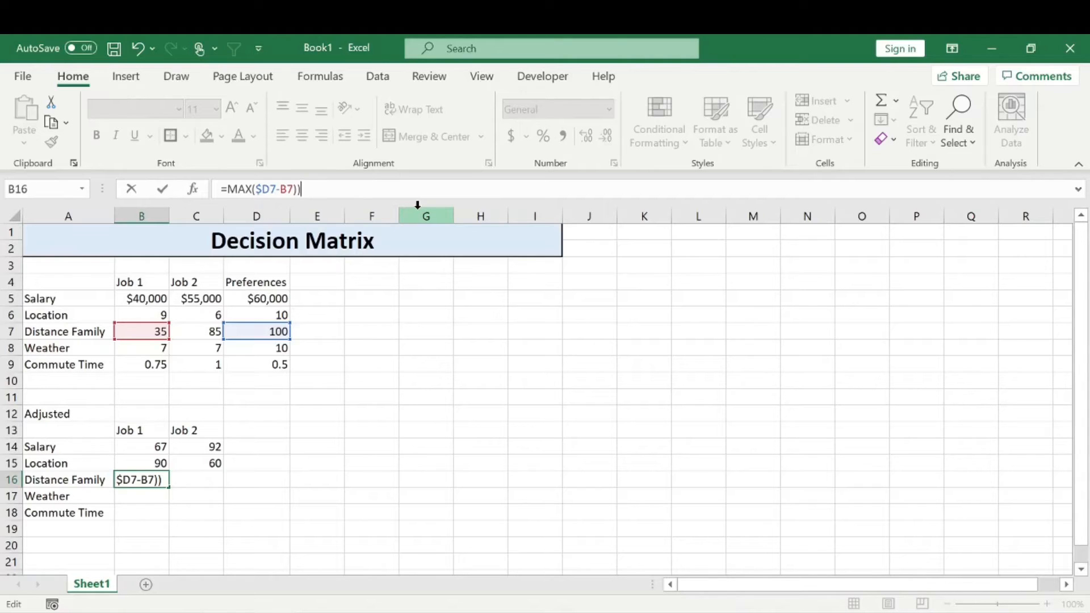
pyautogui.press('Left')
pyautogui.press('Left')
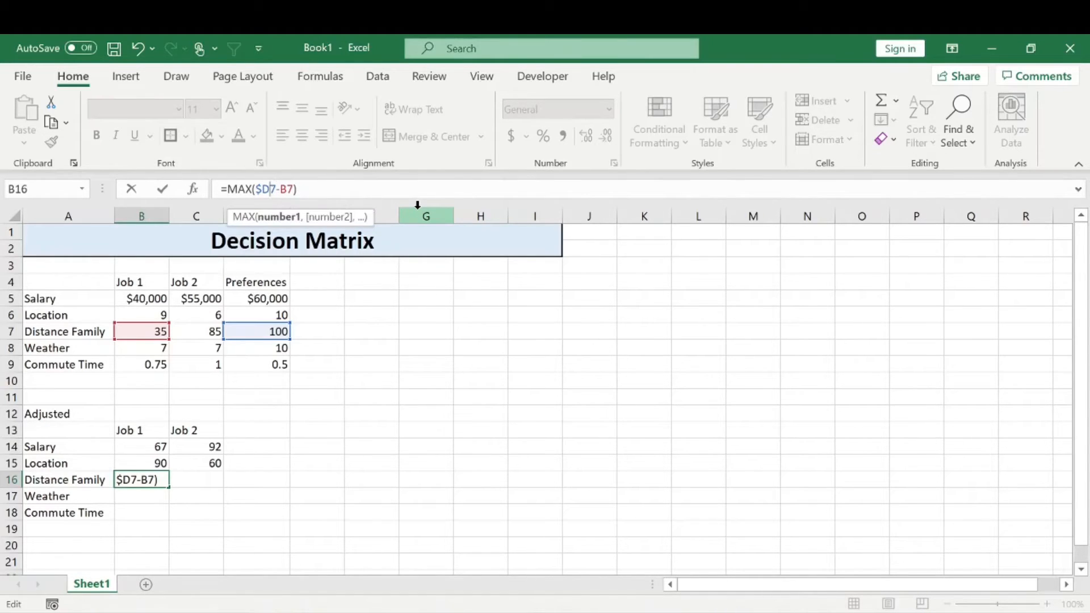
pyautogui.write('(')
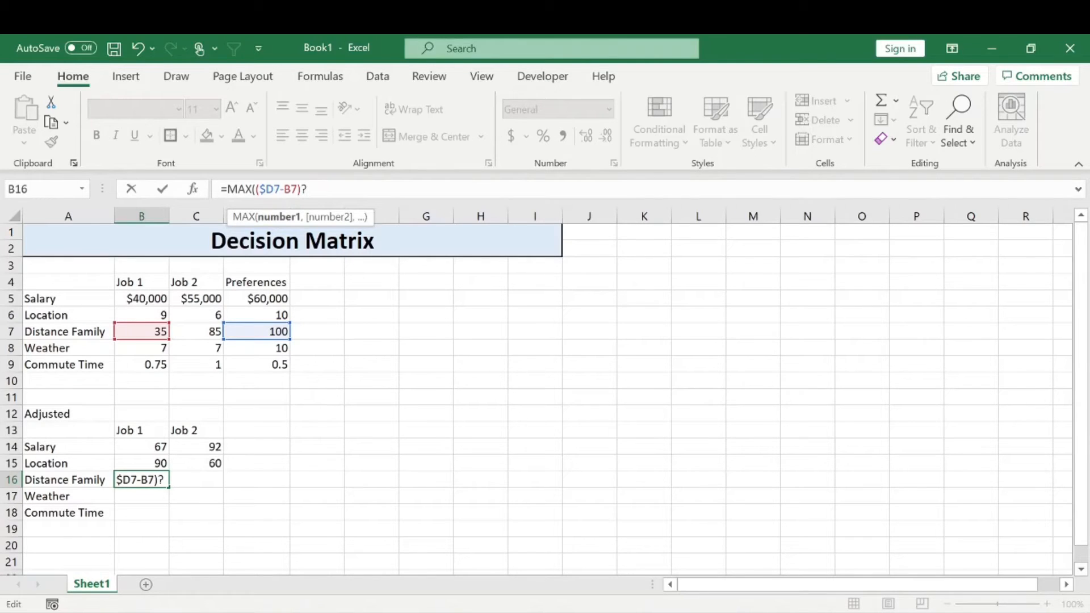
pyautogui.write('/')
# Complete the Distance Family formula in B16 as =MAX(($D7-B7)/$D7*100,0) and fill it across to C16
pyautogui.click(281, 332)
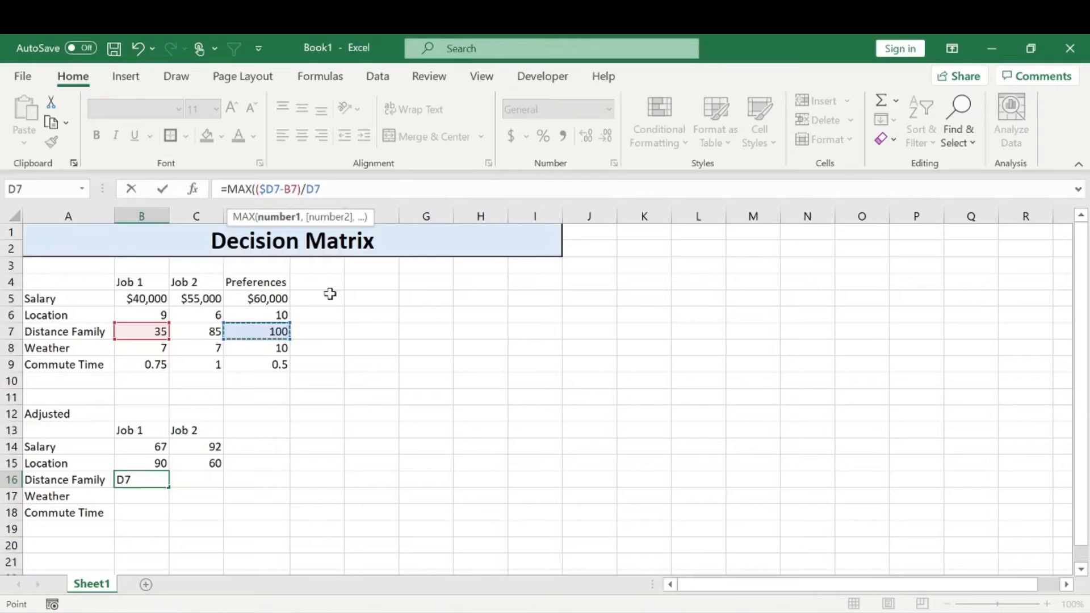
pyautogui.press('F4')
pyautogui.press('F4')
pyautogui.press('F4')
pyautogui.write('*10')
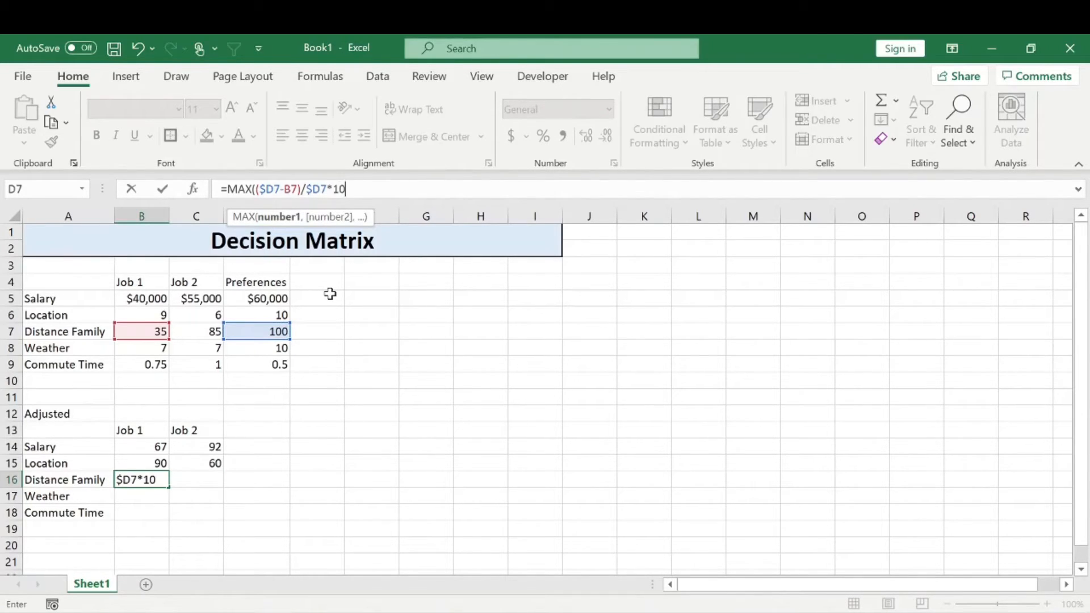
pyautogui.write('0,')
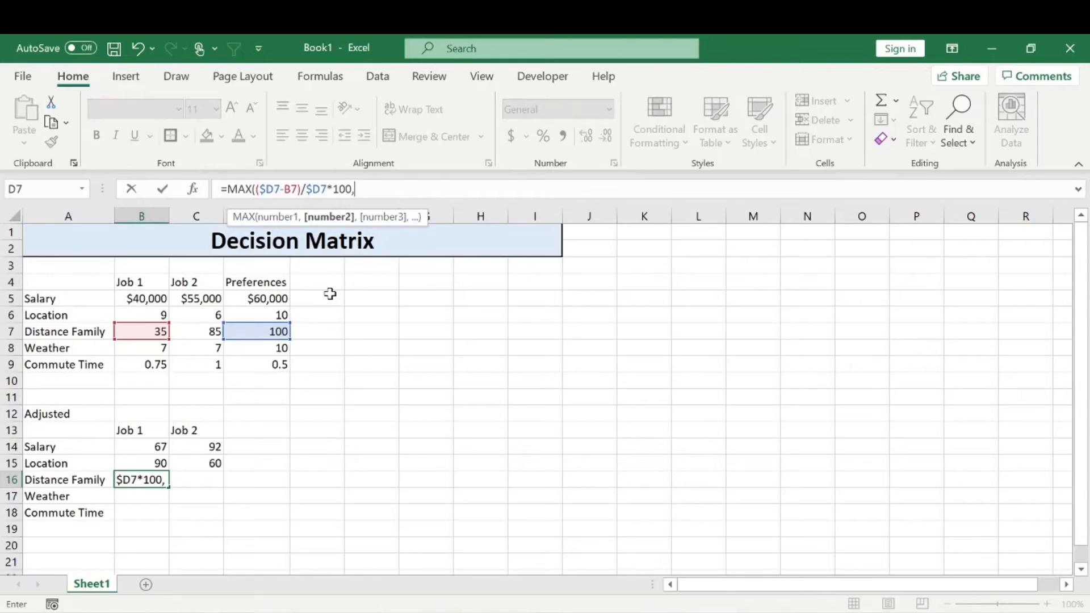
pyautogui.write('0)')
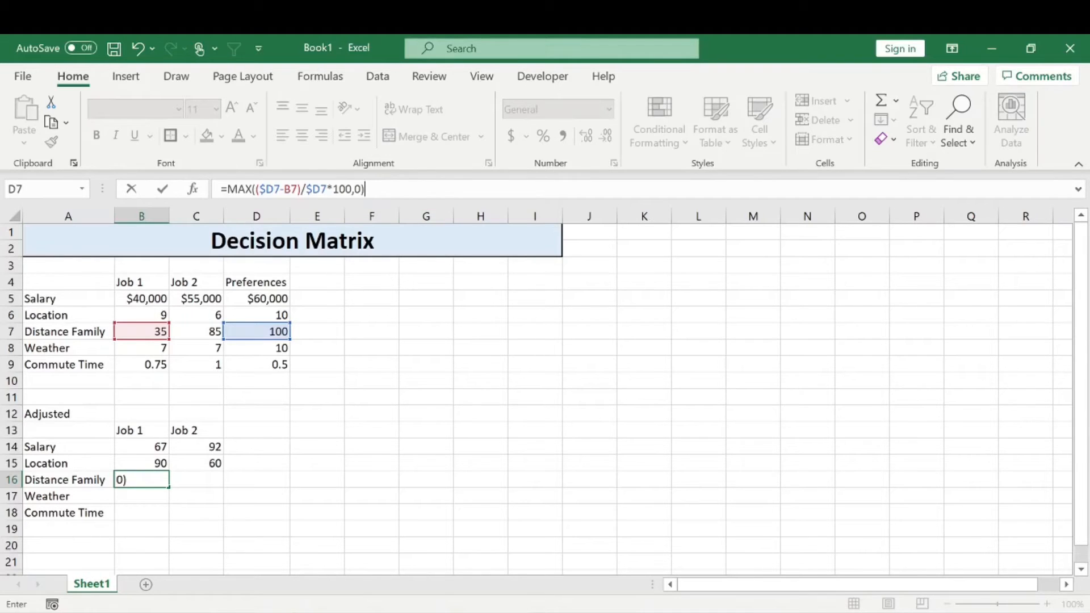
pyautogui.click(352, 434)
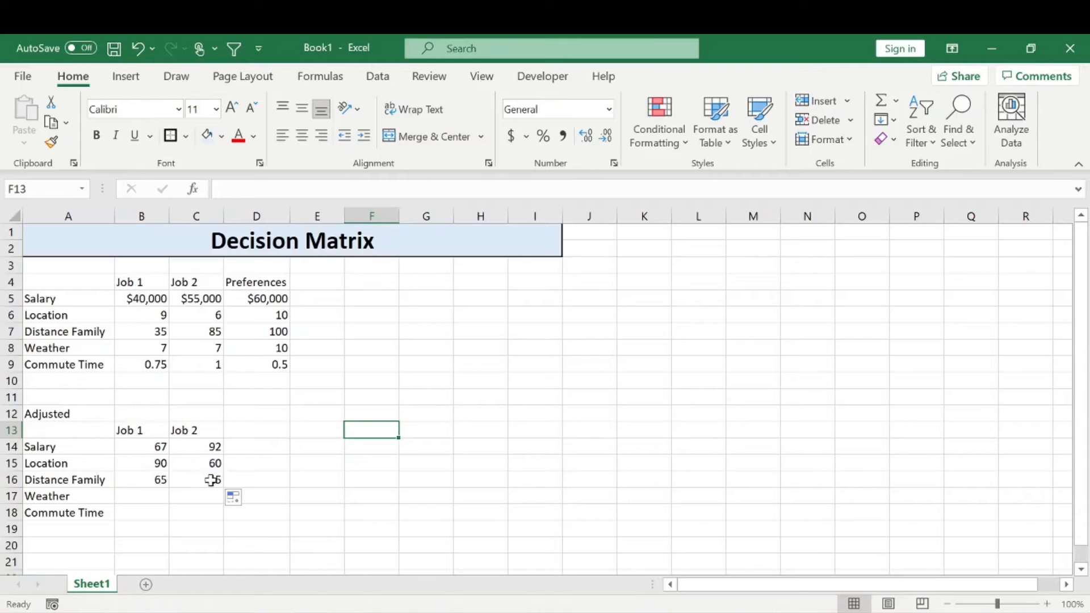
pyautogui.click(151, 479)
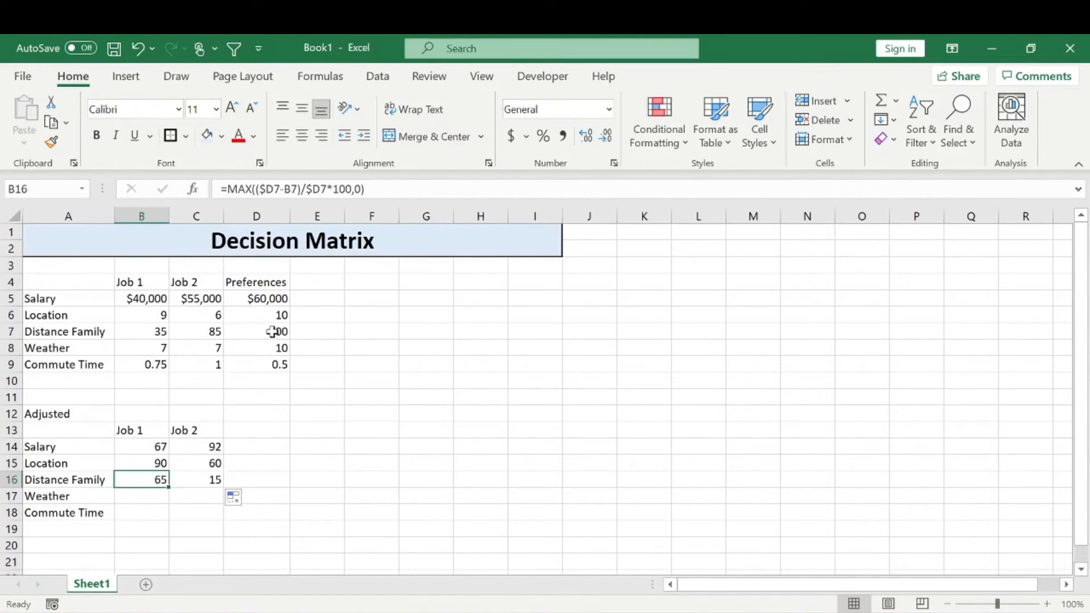
# Enter the adjusted Weather formula =B8/$D8*100 for Job 1 in B17
pyautogui.click(152, 495)
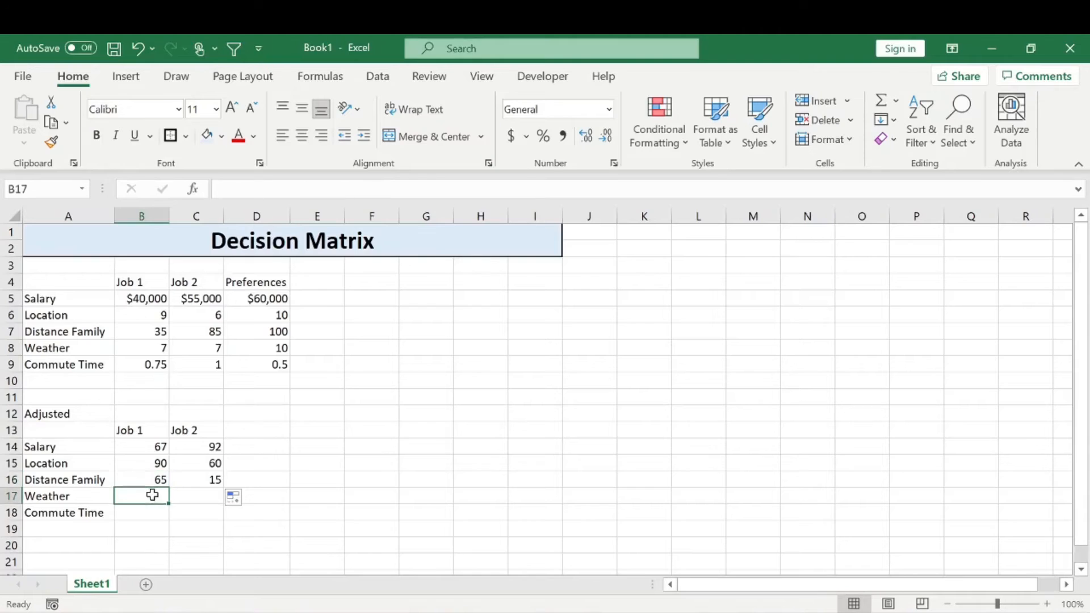
pyautogui.write('=')
pyautogui.press('Up')
pyautogui.press('Up')
pyautogui.press('Up')
pyautogui.press('Up')
pyautogui.press('Up')
pyautogui.press('Up')
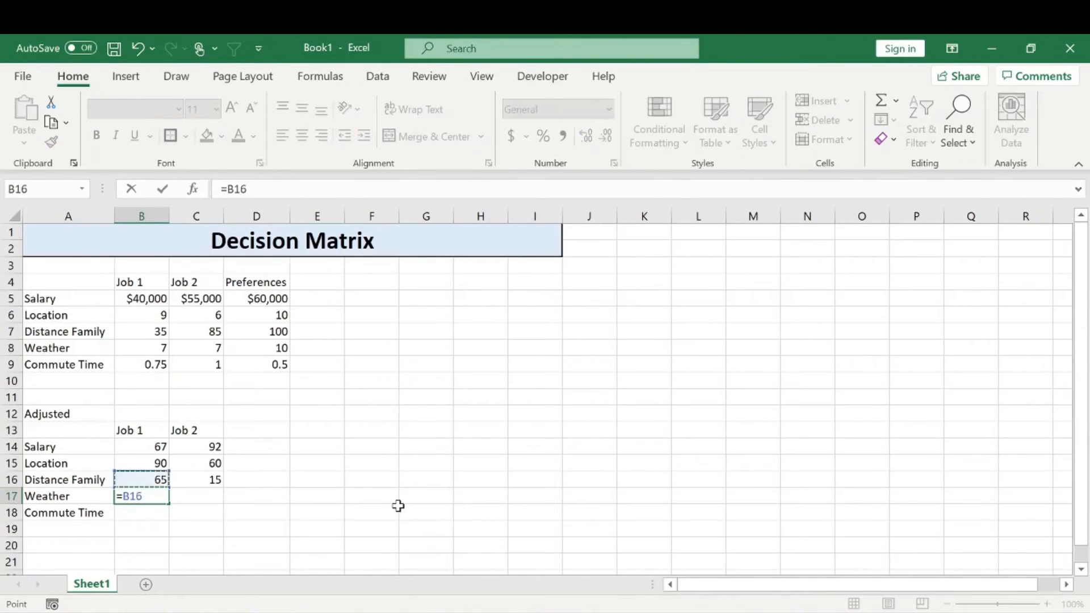
pyautogui.press('Up')
pyautogui.press('Up')
pyautogui.press('Up')
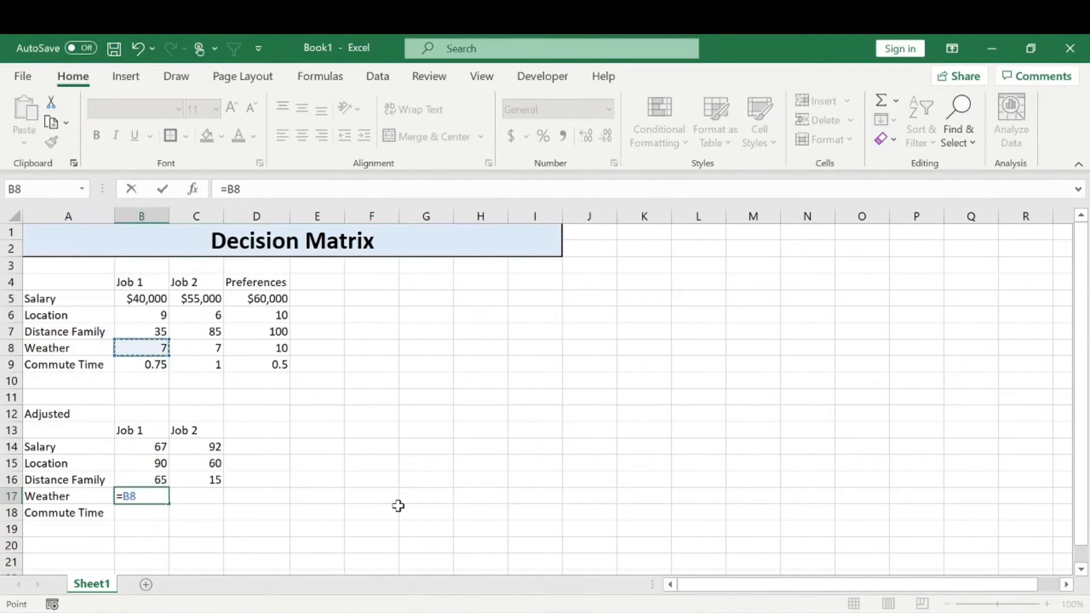
pyautogui.write('/')
pyautogui.click(273, 347)
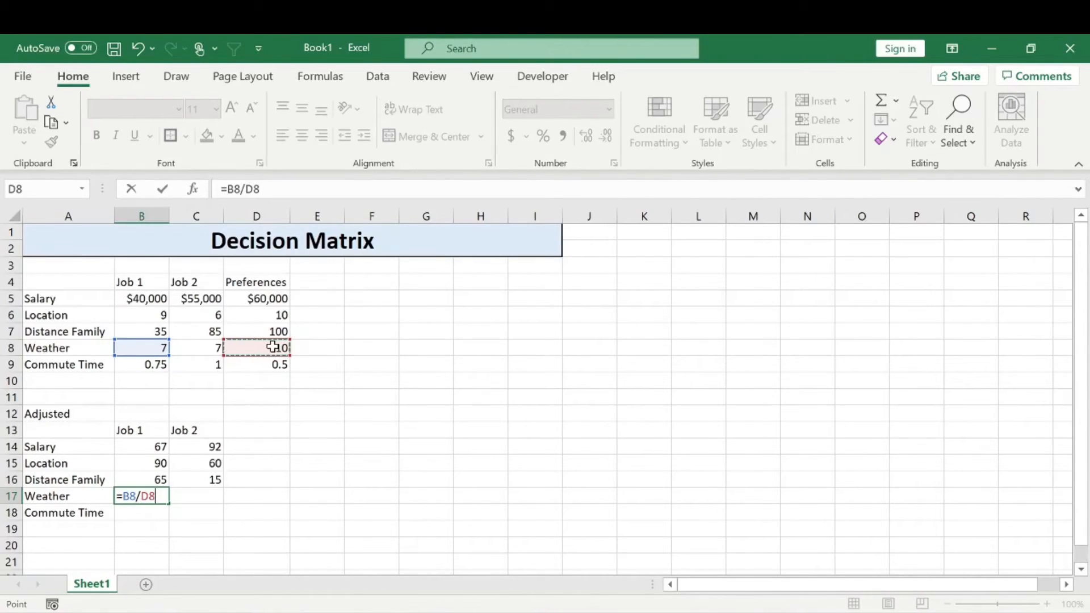
pyautogui.press('F4')
pyautogui.press('F4')
pyautogui.press('F4')
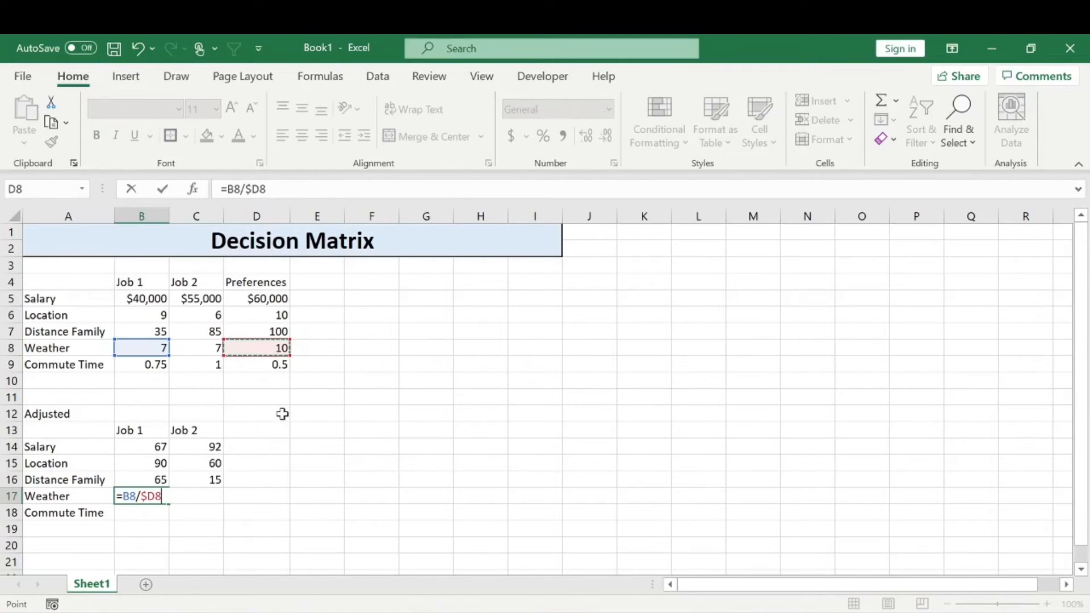
pyautogui.write('*100')
pyautogui.press('Return')
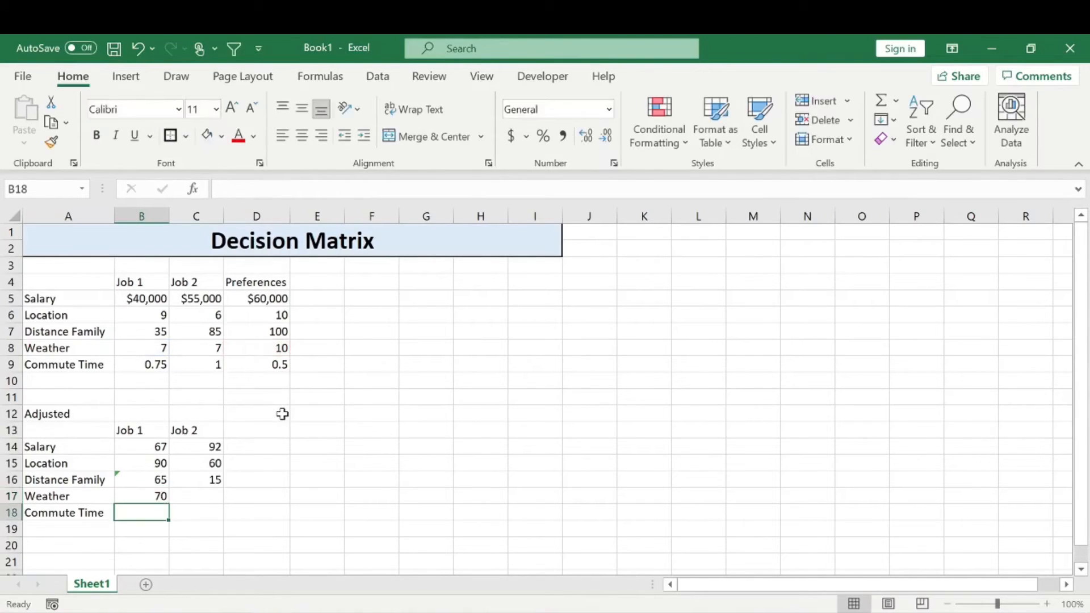
# Fill the adjusted Weather formula from B17 across to C17
pyautogui.click(154, 497)
pyautogui.moveTo(168, 503); pyautogui.dragTo(215, 503)
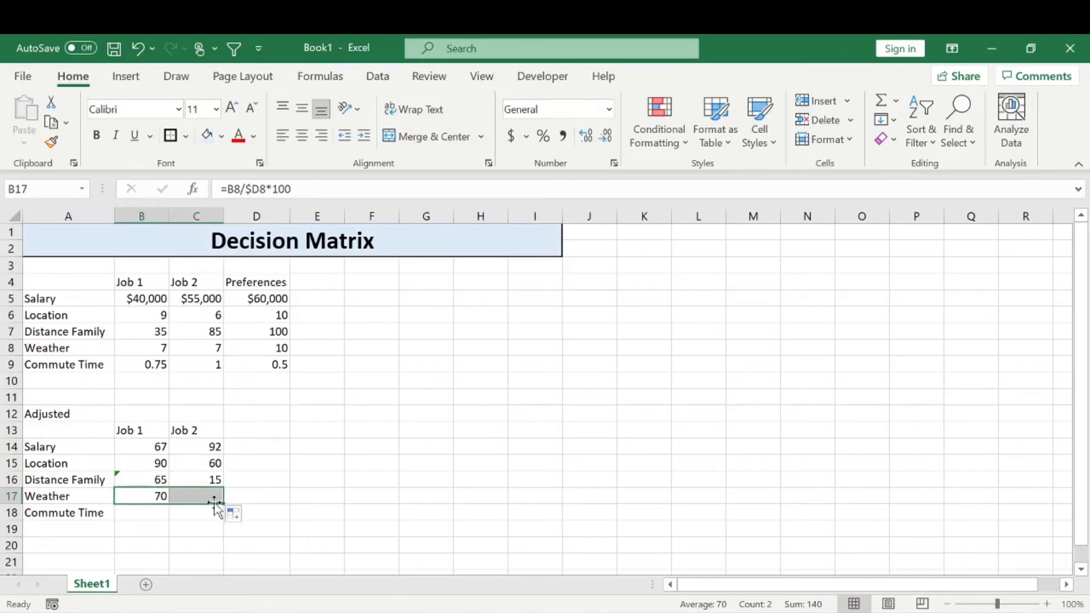
pyautogui.click(254, 470)
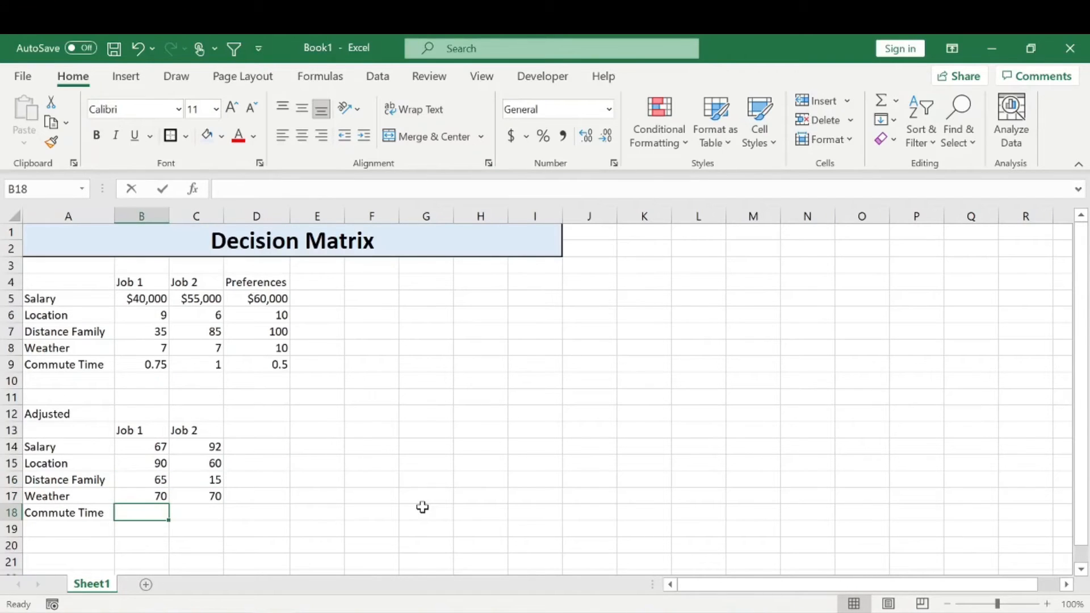
# Start an IF formula in B18 that tests B9>D9 and returns 0 when Job 1's commute exceeds the preference
pyautogui.write('=IF(')
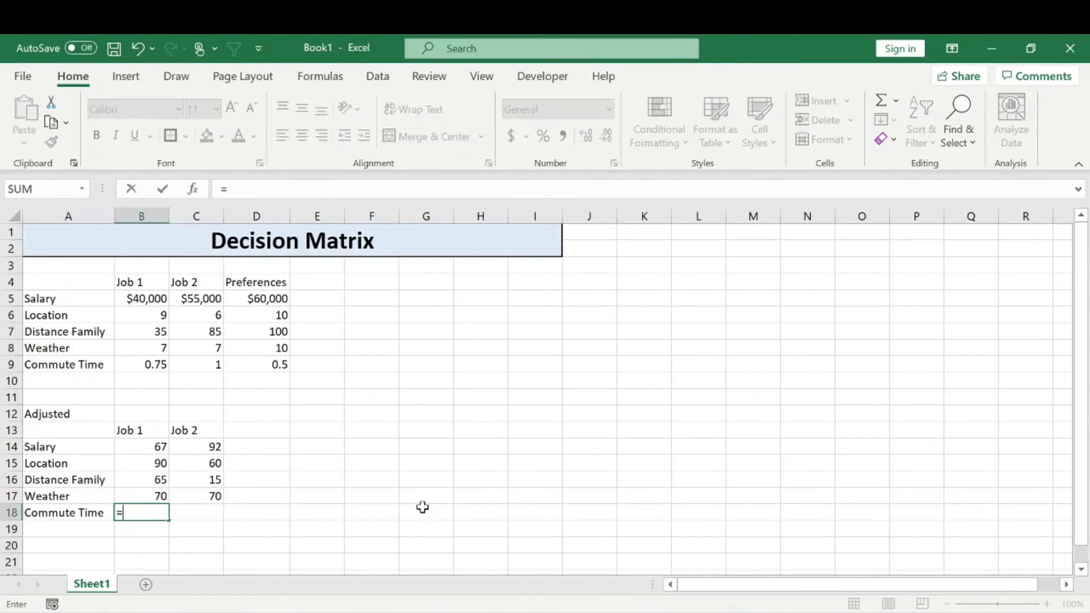
pyautogui.press('Up')
pyautogui.press('Up')
pyautogui.press('Up')
pyautogui.press('Up')
pyautogui.press('Up')
pyautogui.press('Up')
pyautogui.press('Up')
pyautogui.press('Up')
pyautogui.press('Up')
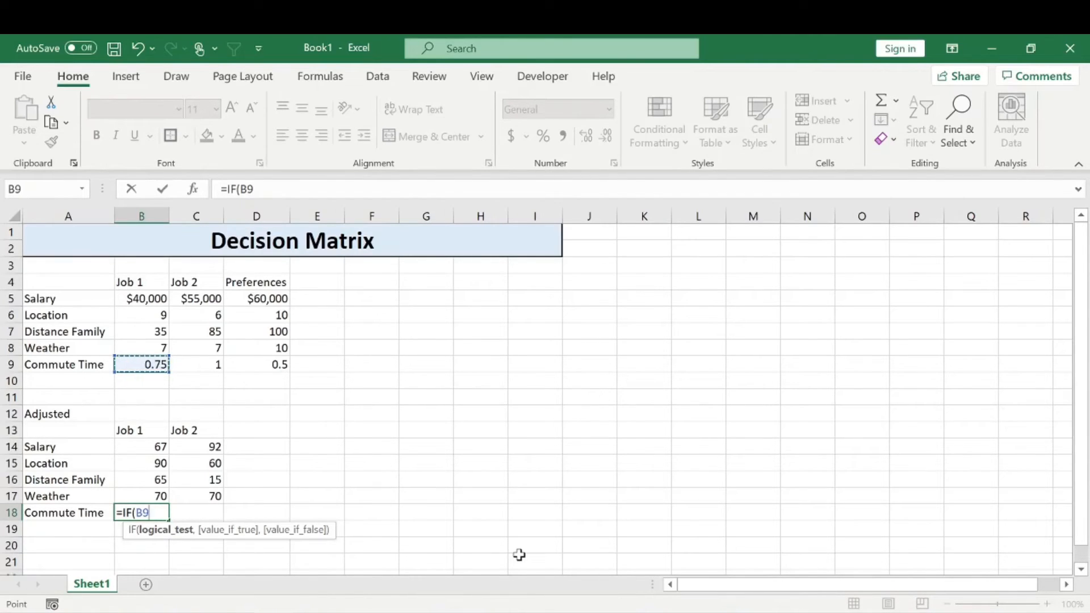
pyautogui.write('>')
pyautogui.click(270, 359)
pyautogui.write(',')
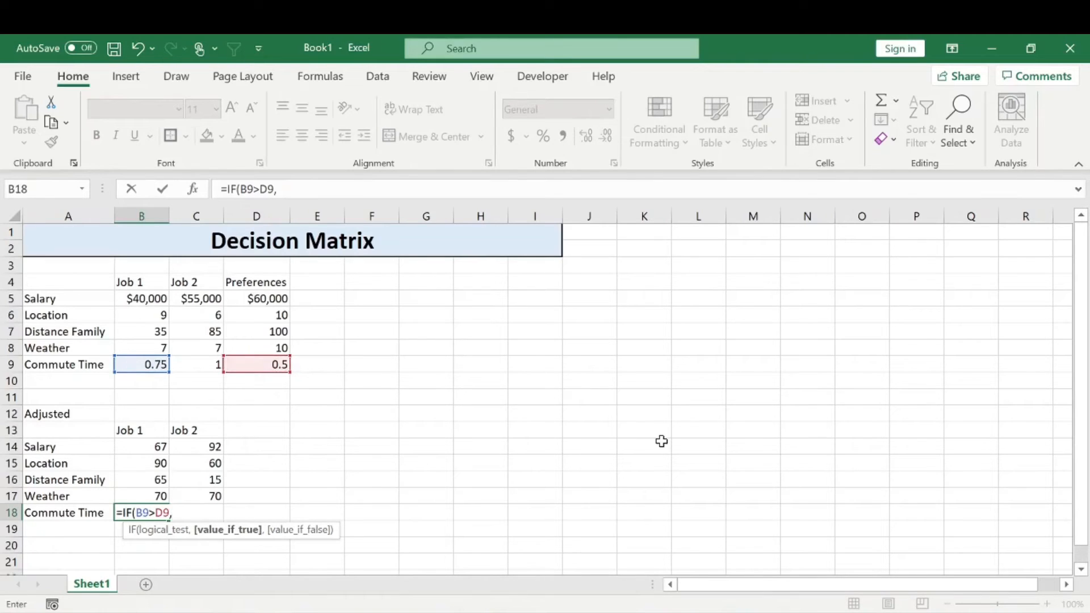
pyautogui.write('0')
pyautogui.write(',(')
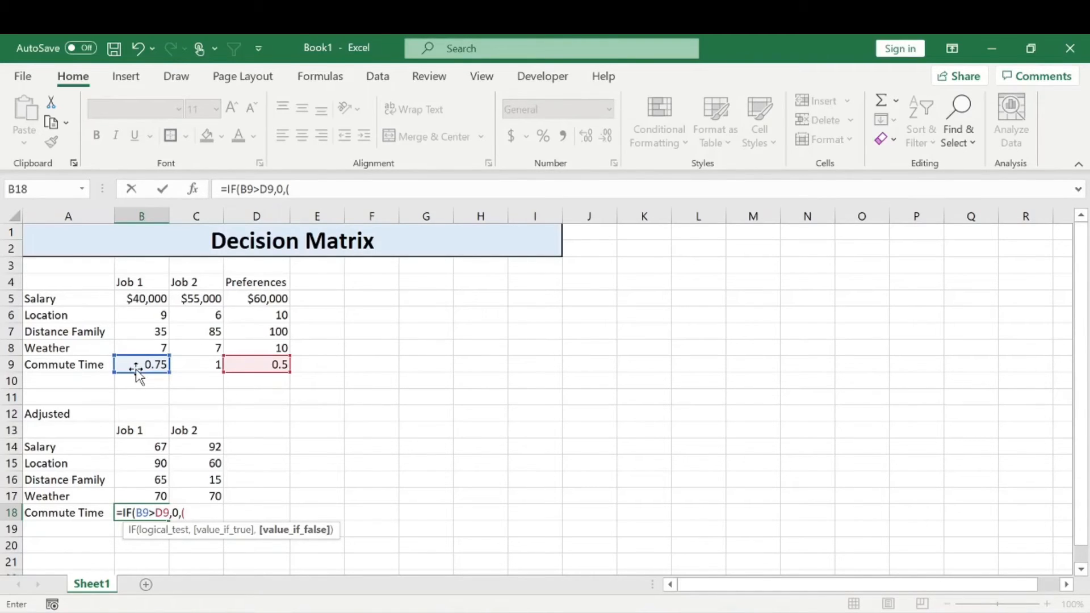
# Add (D9-B9)/D9*100 as the value-if-false part of the Commute Time formula in B18
pyautogui.click(270, 363)
pyautogui.write('-')
pyautogui.click(156, 366)
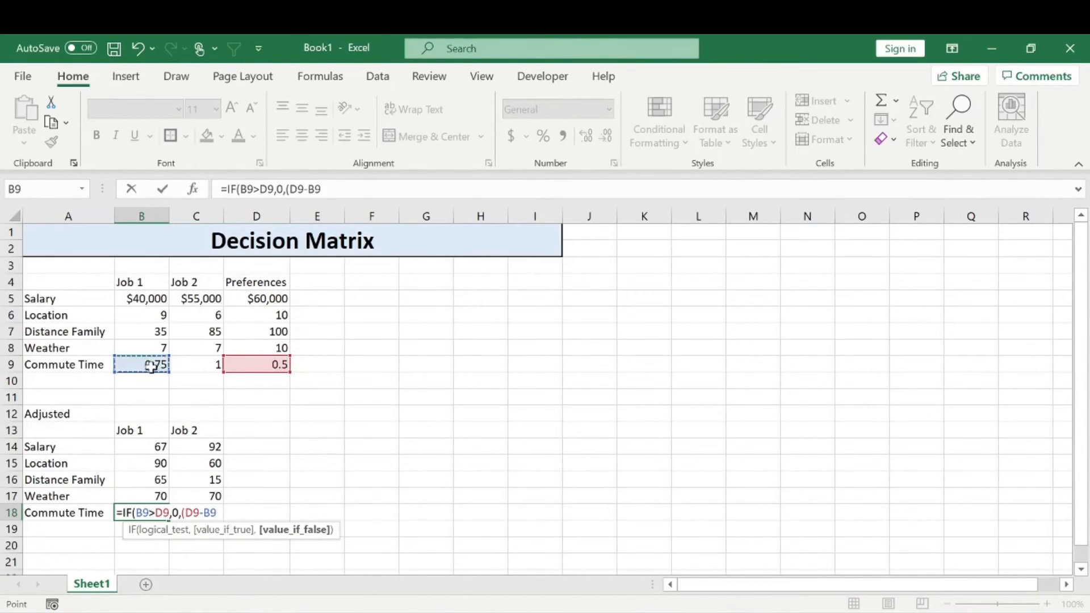
pyautogui.write(')/D9')
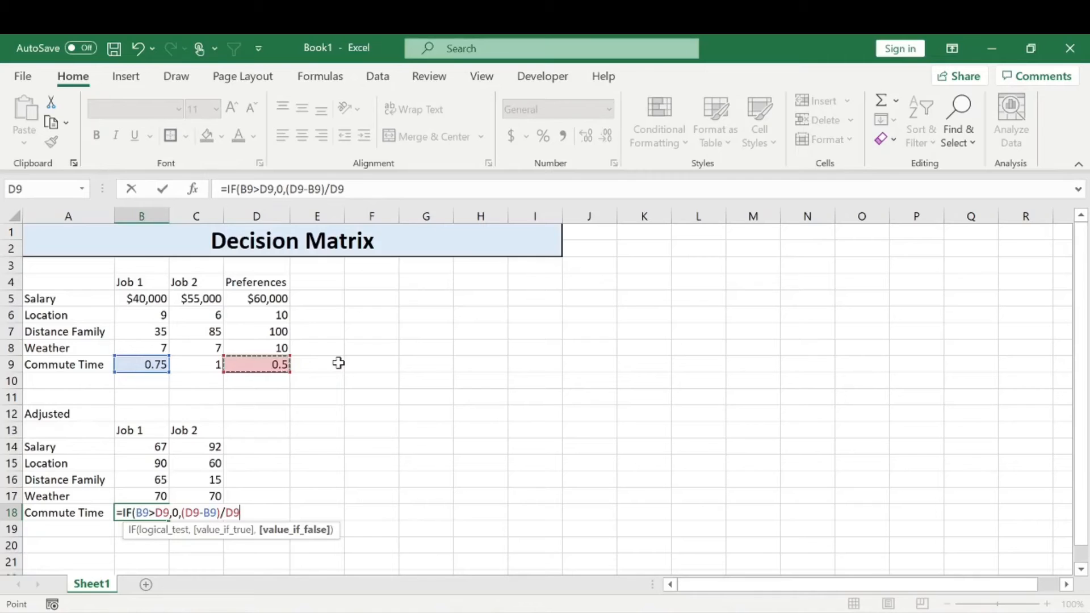
pyautogui.write('*100')
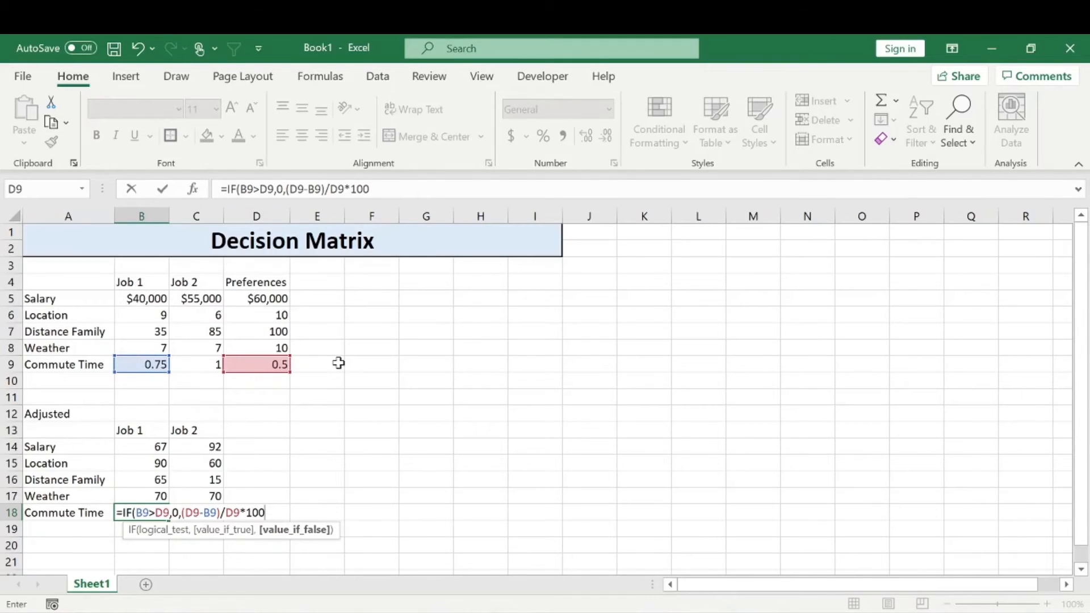
# Lock column D in every D9 reference of the Commute Time formula and enter it as =IF(B9>$D9,0,($D9-B9)/$D9*100)
pyautogui.click(163, 512)
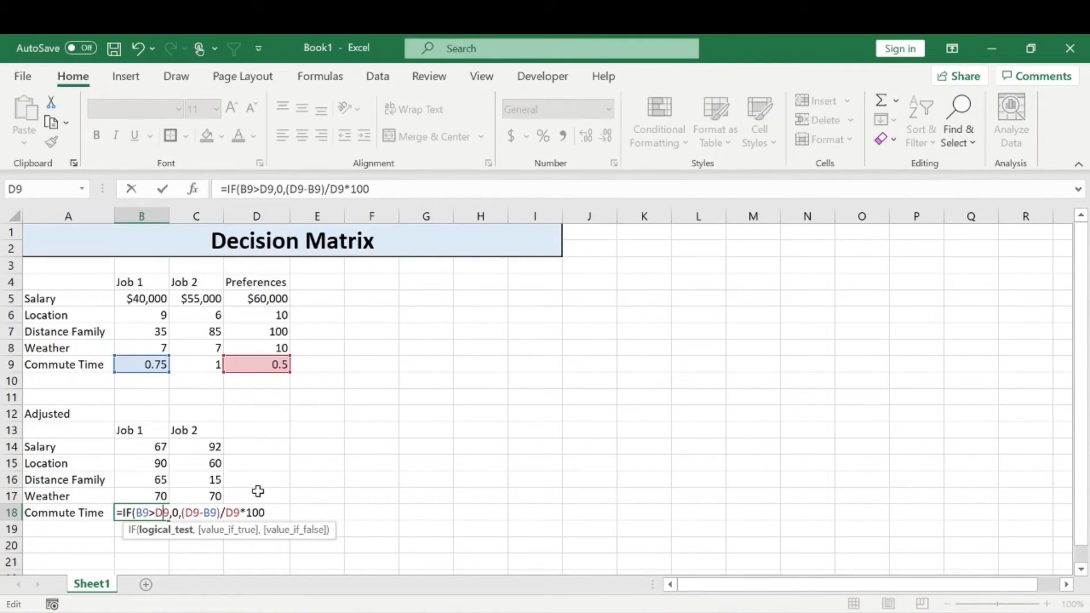
pyautogui.press('F4')
pyautogui.press('F4')
pyautogui.press('F4')
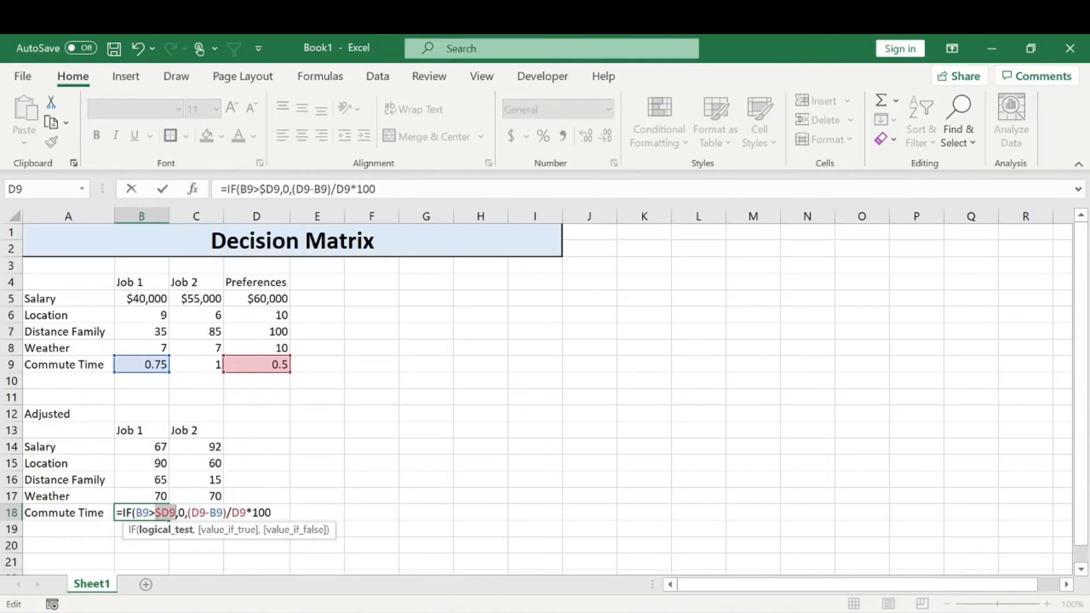
pyautogui.press('F4')
pyautogui.press('F4')
pyautogui.press('Return')
pyautogui.click(534, 397)
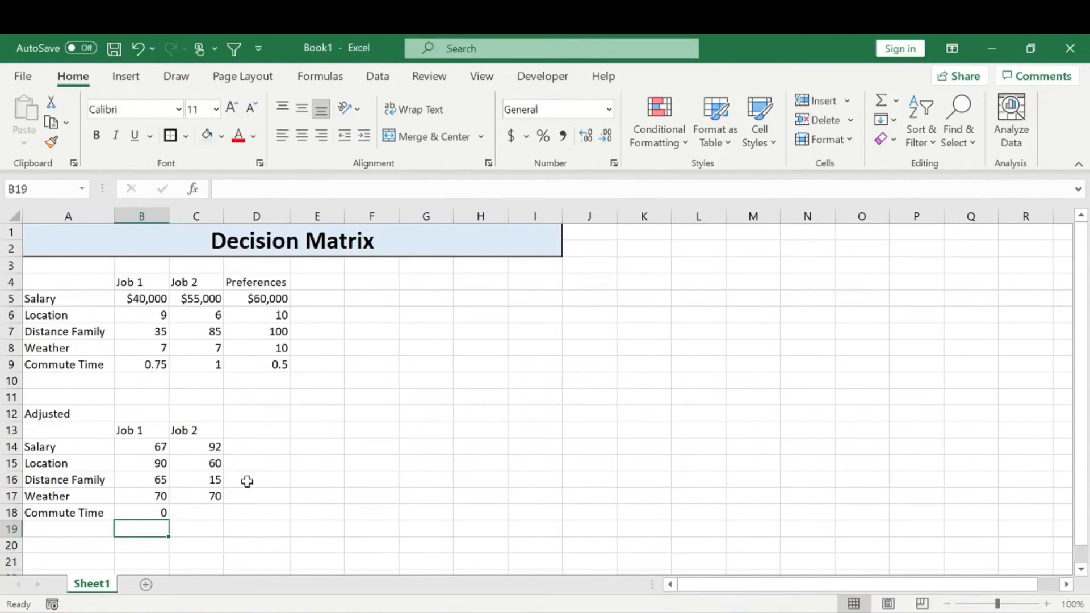
# Fill the adjusted Commute Time formula from B18 across to C18
pyautogui.click(160, 512)
pyautogui.moveTo(169, 521); pyautogui.dragTo(237, 521)
pyautogui.click(295, 447)
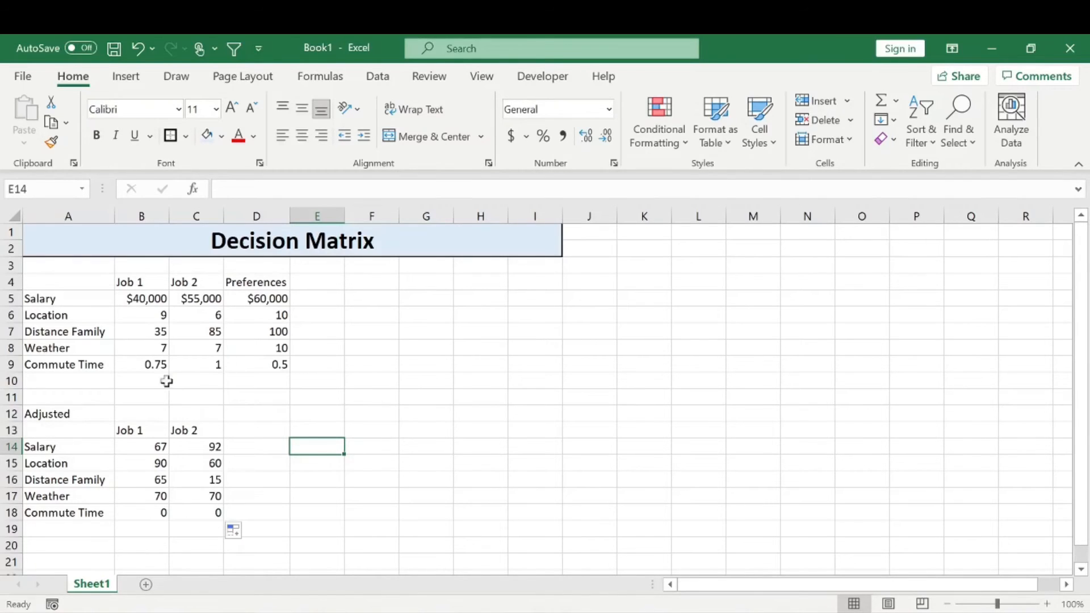
# Set Job 2's commute time in C9 to 0.25 and check the adjusted Commute Time formula in C18
pyautogui.click(204, 365)
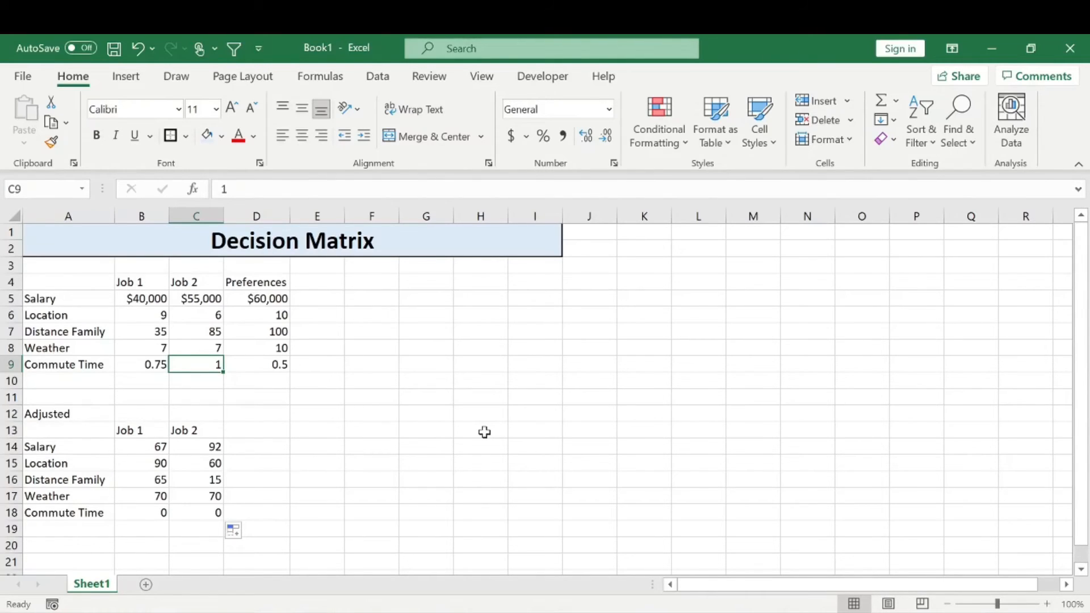
pyautogui.write('0.25')
pyautogui.press('Return')
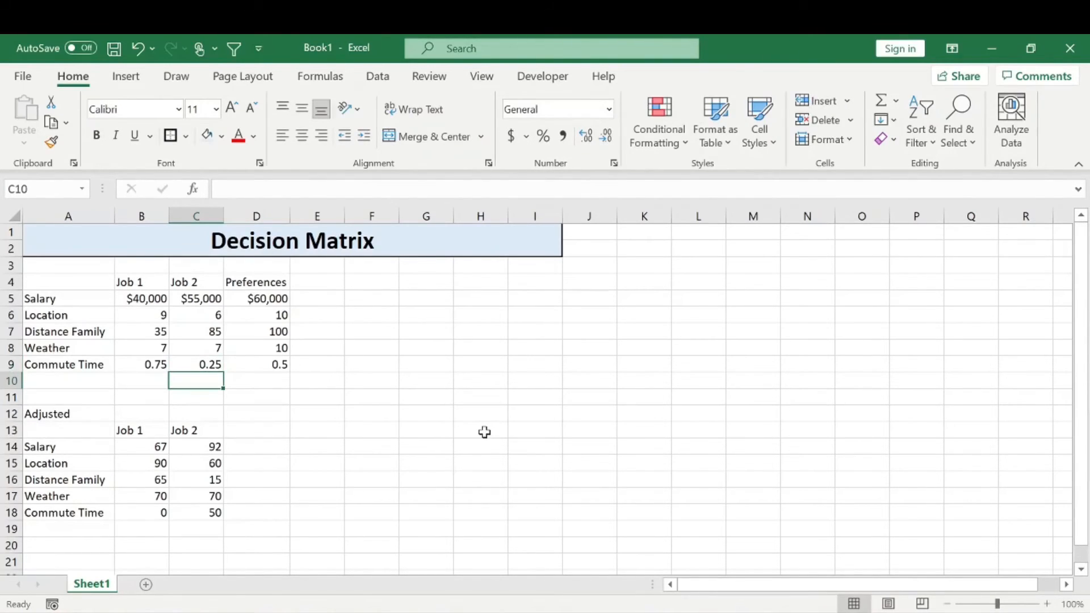
pyautogui.click(199, 514)
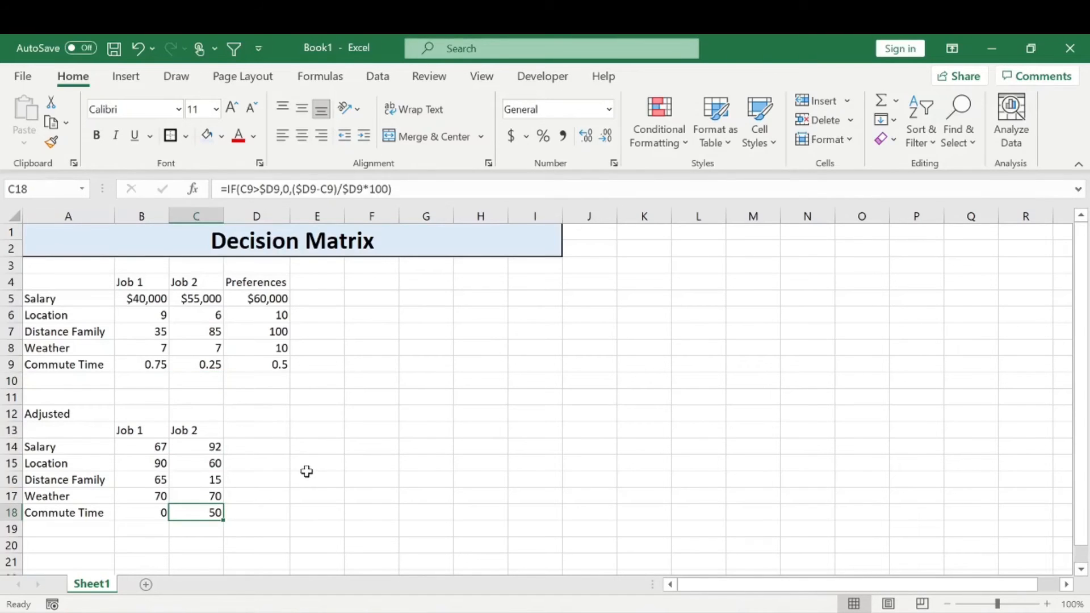
pyautogui.click(306, 472)
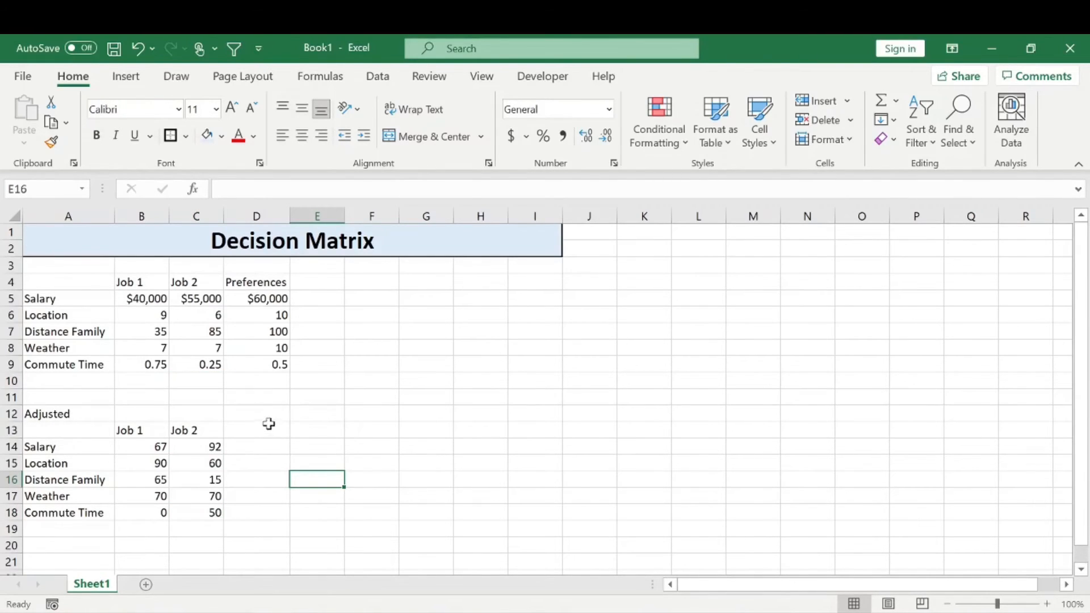
# Add a Weight heading in D13 beside the adjusted Job 2 column
pyautogui.moveTo(135, 433); pyautogui.dragTo(196, 512)
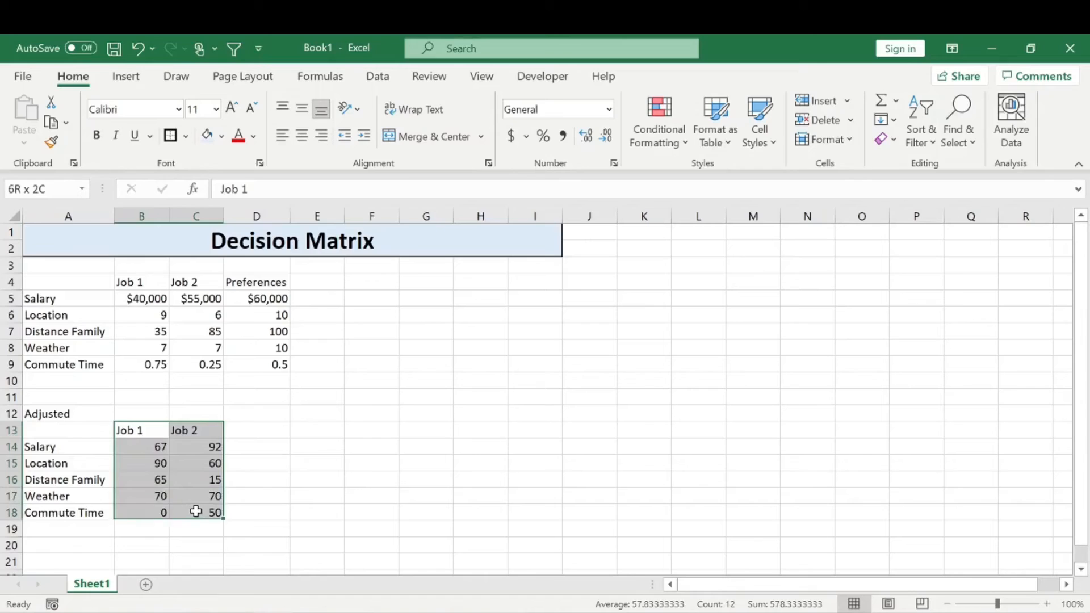
pyautogui.click(254, 433)
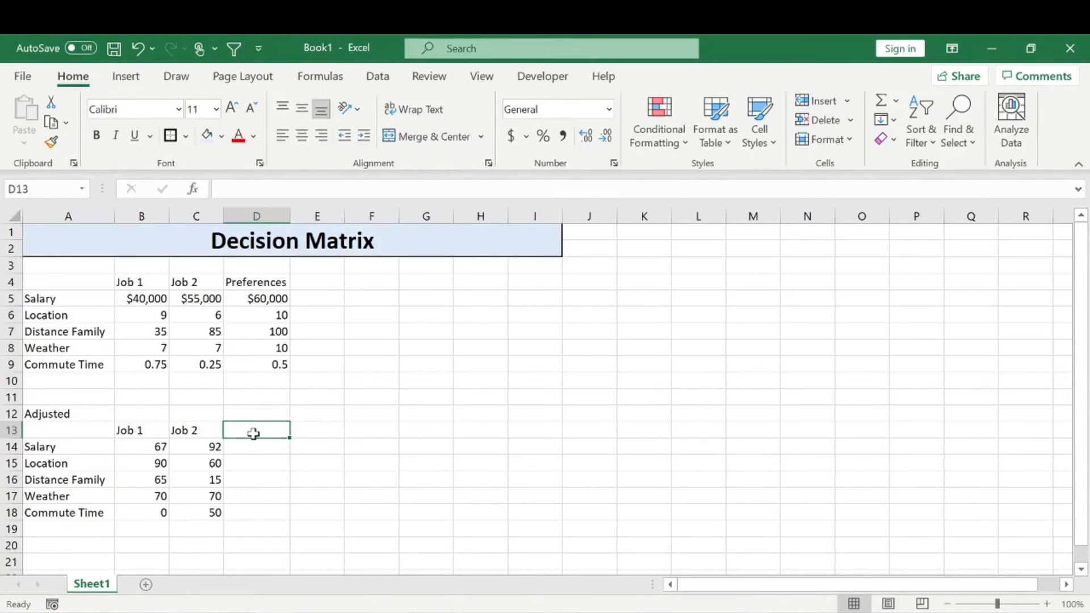
pyautogui.write('Weight')
pyautogui.press('Return')
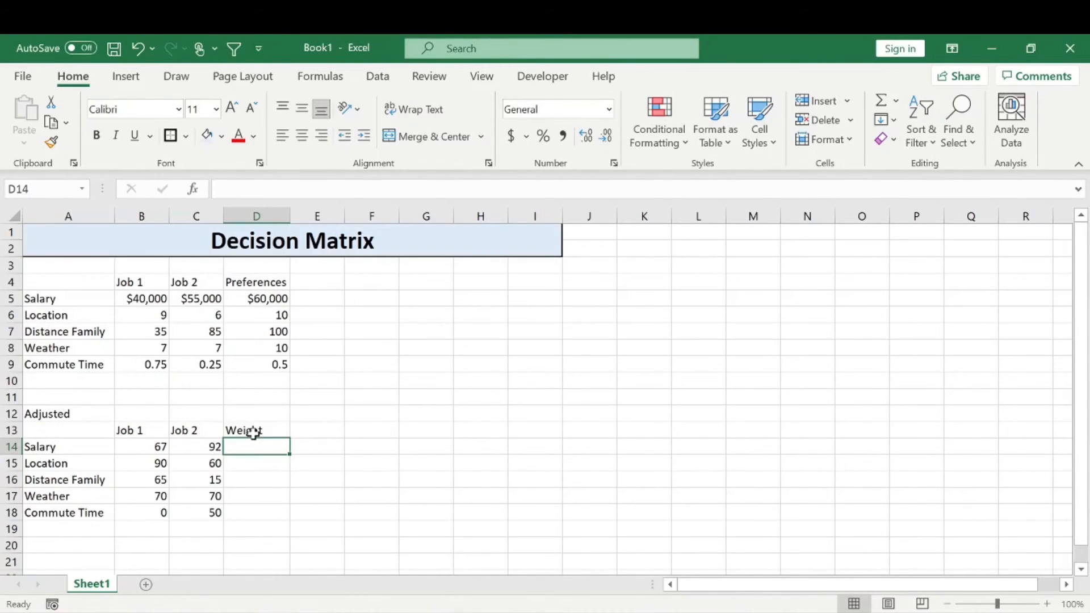
pyautogui.moveTo(142, 301); pyautogui.dragTo(150, 366)
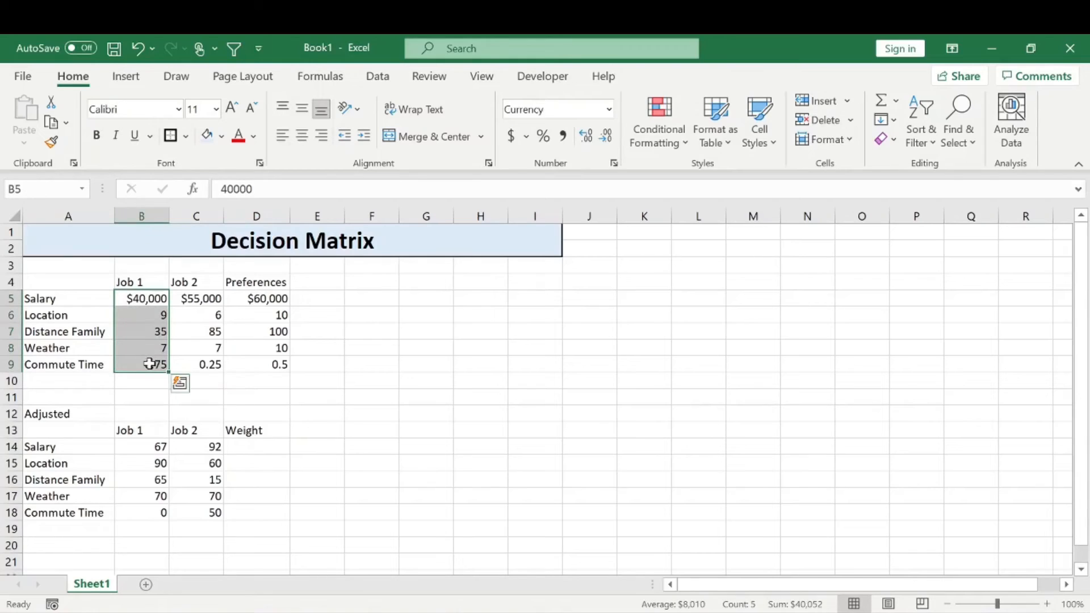
# Enter a weight of 90 for Salary in D14 of the adjusted table
pyautogui.click(266, 445)
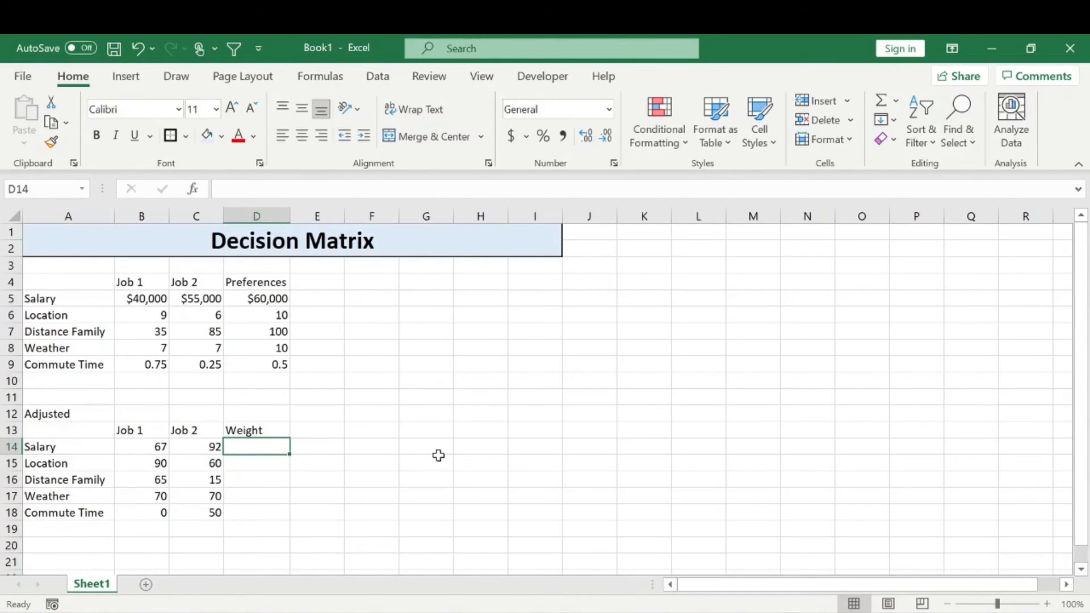
pyautogui.write('90')
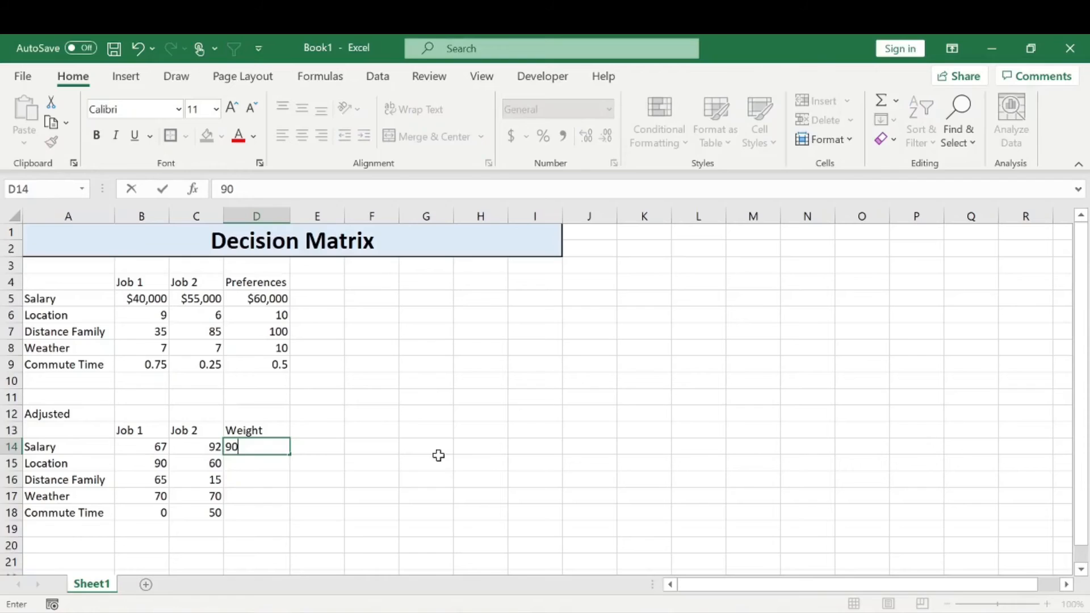
pyautogui.press('Return')
pyautogui.press('Up')
pyautogui.press('Up')
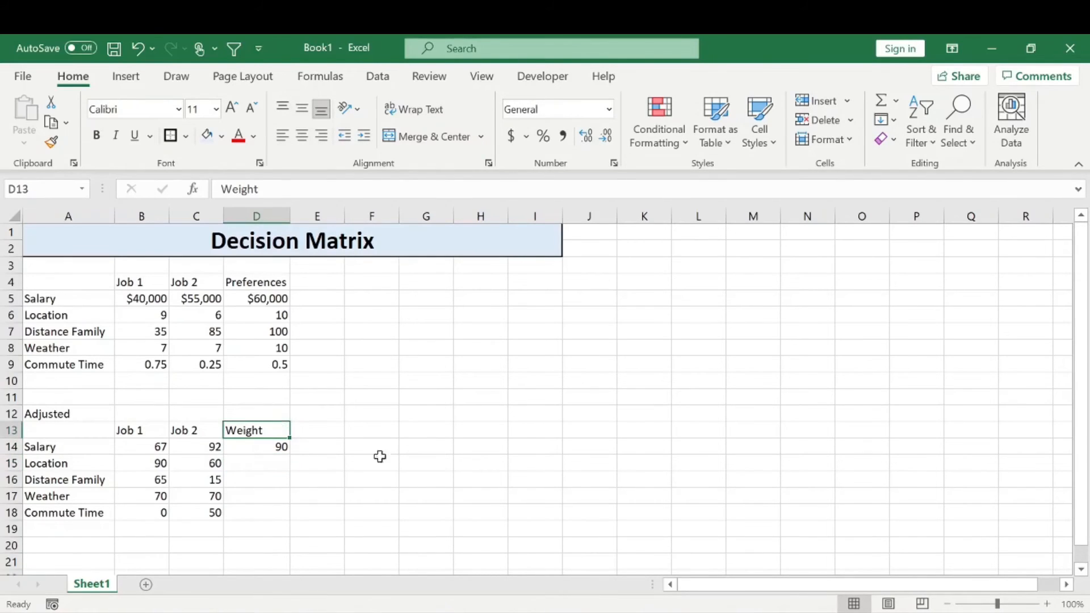
pyautogui.click(370, 433)
pyautogui.moveTo(280, 431); pyautogui.dragTo(271, 511)
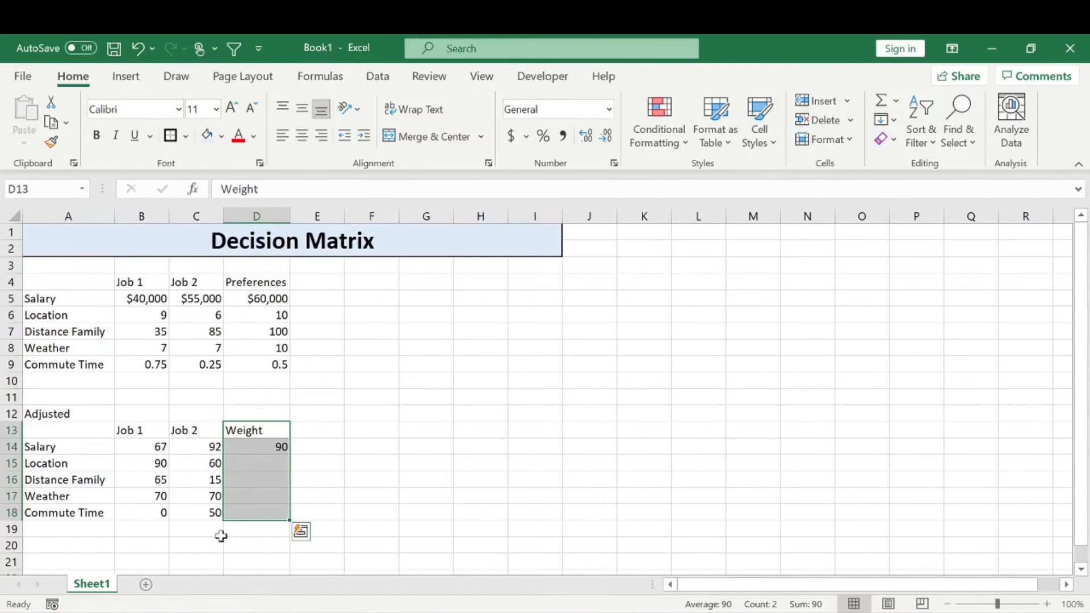
pyautogui.click(246, 532)
pyautogui.moveTo(266, 449); pyautogui.dragTo(261, 509)
# Enter weights of 75 for Location, 40 for Distance Family, 50 for Weather and 35 for Commute Time in D15:D18
pyautogui.click(265, 459)
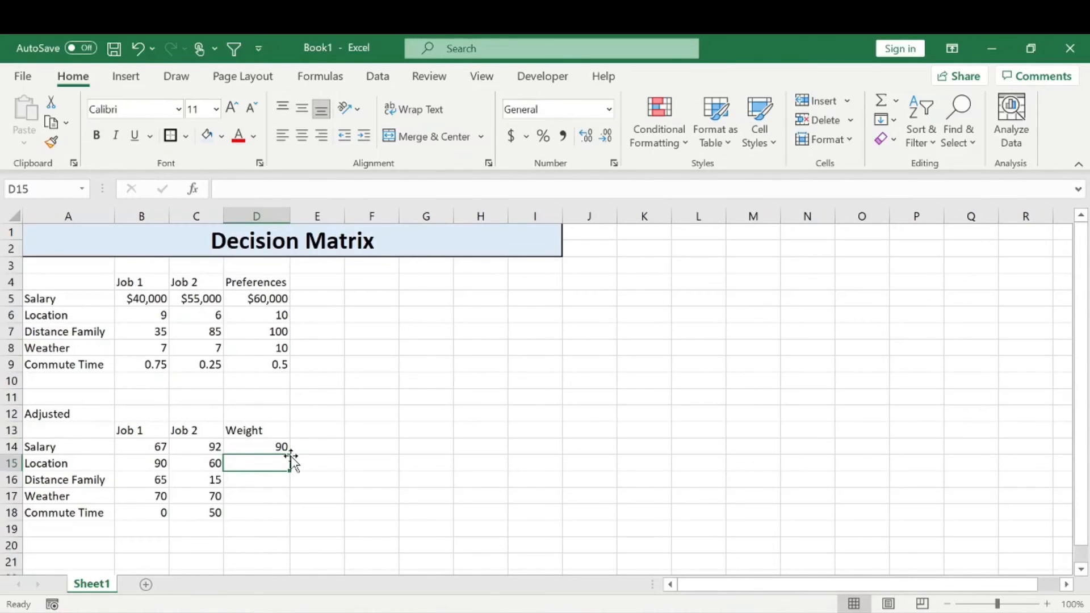
pyautogui.write('75')
pyautogui.press('Return')
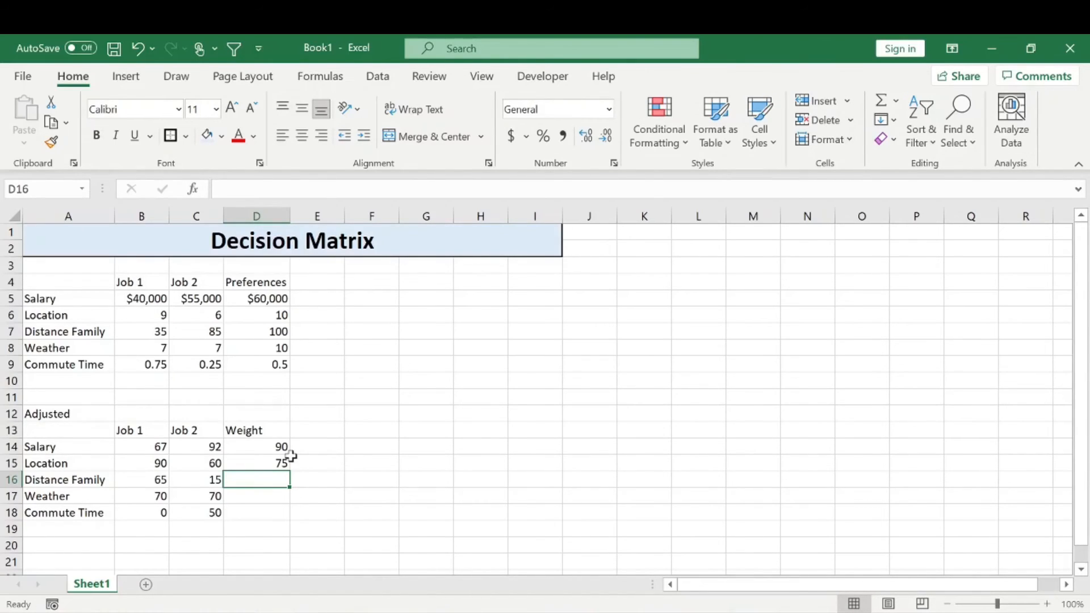
pyautogui.write('40')
pyautogui.press('Return')
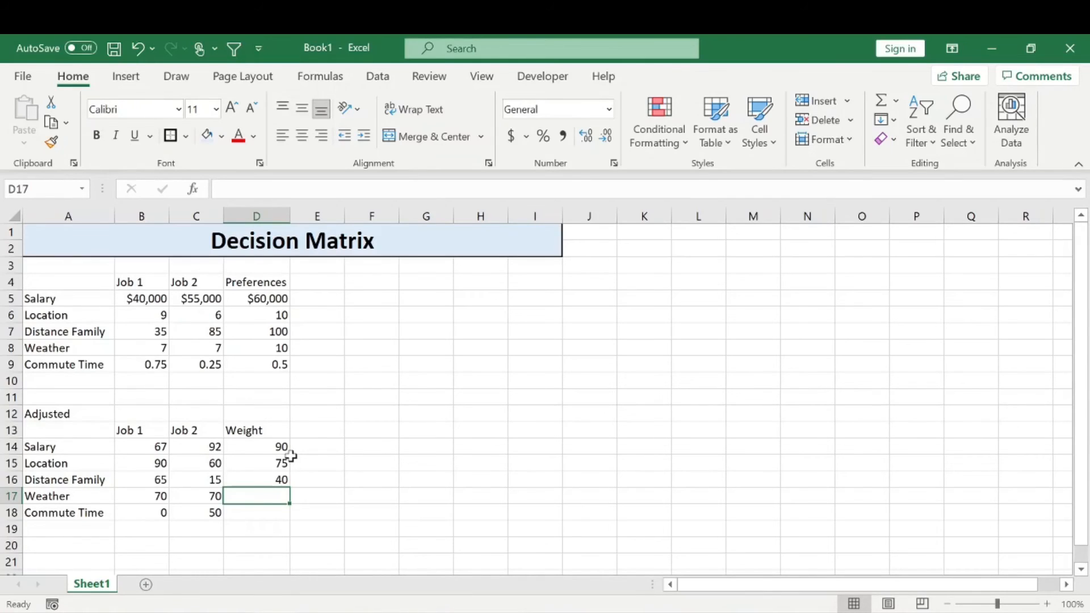
pyautogui.write('50')
pyautogui.press('Return')
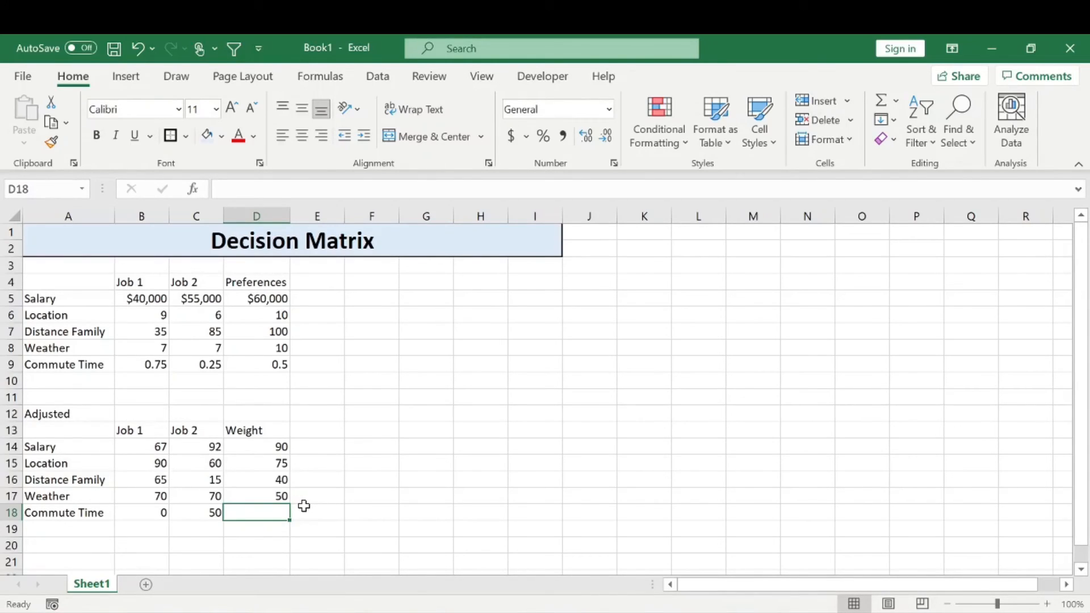
pyautogui.write('35')
pyautogui.press('Return')
pyautogui.click(395, 419)
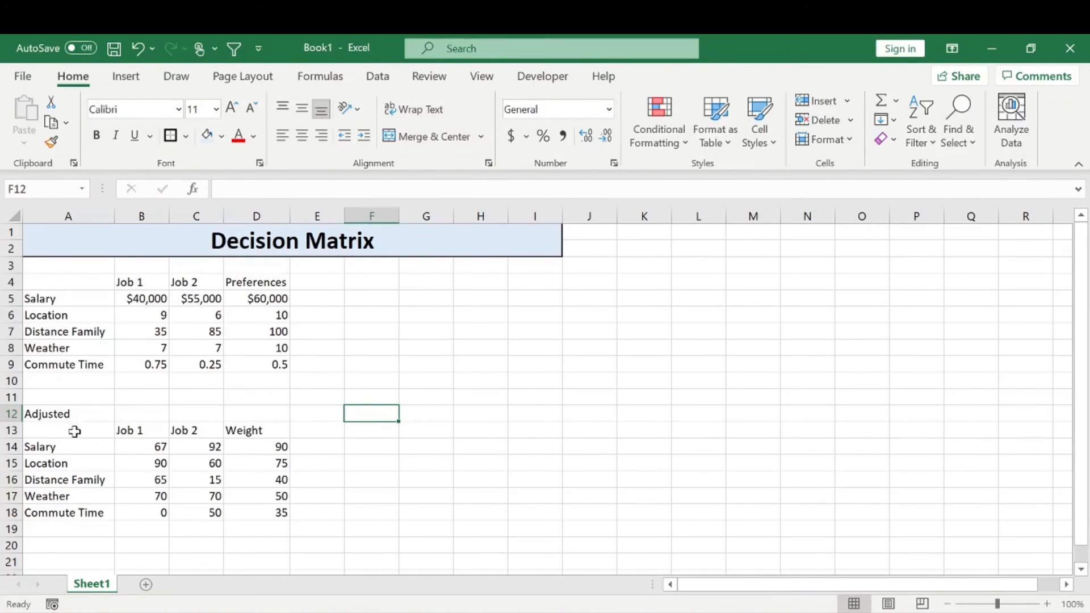
# Copy the adjusted table with its headings and weights, A13:D18, and paste it with its top-left corner at G6
pyautogui.moveTo(67, 406); pyautogui.dragTo(245, 511)
pyautogui.moveTo(80, 432); pyautogui.dragTo(244, 509)
pyautogui.hotkey('ctrl', 'c')
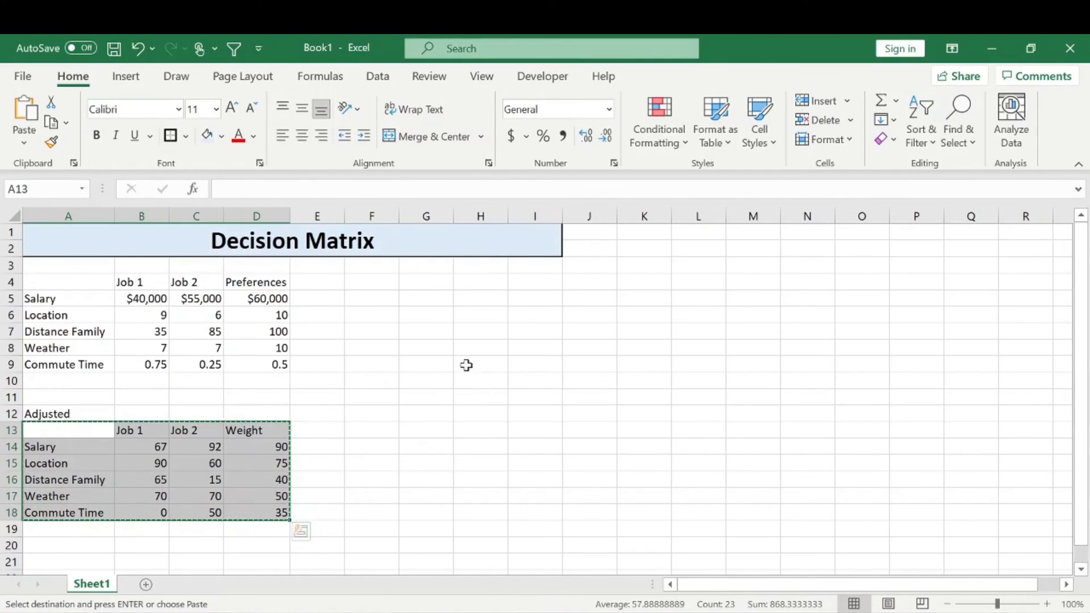
pyautogui.rightClick(442, 319)
pyautogui.click(485, 211)
pyautogui.click(591, 348)
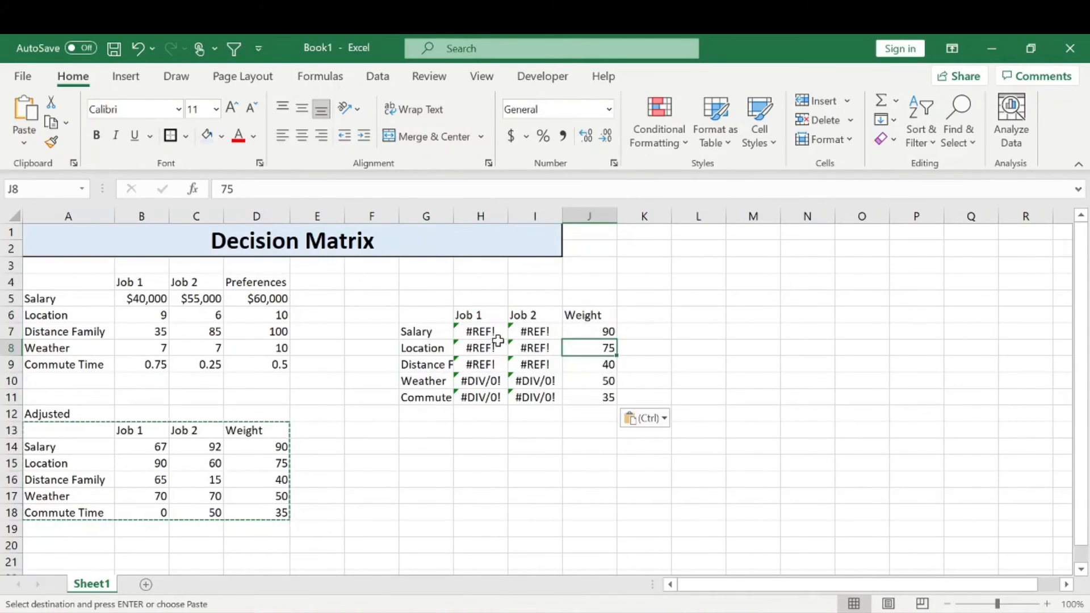
# Clear the pasted scores and weights in H7:J11 and widen column G to fit the factor labels
pyautogui.moveTo(481, 331); pyautogui.dragTo(578, 402)
pyautogui.press('Delete')
pyautogui.click(591, 316)
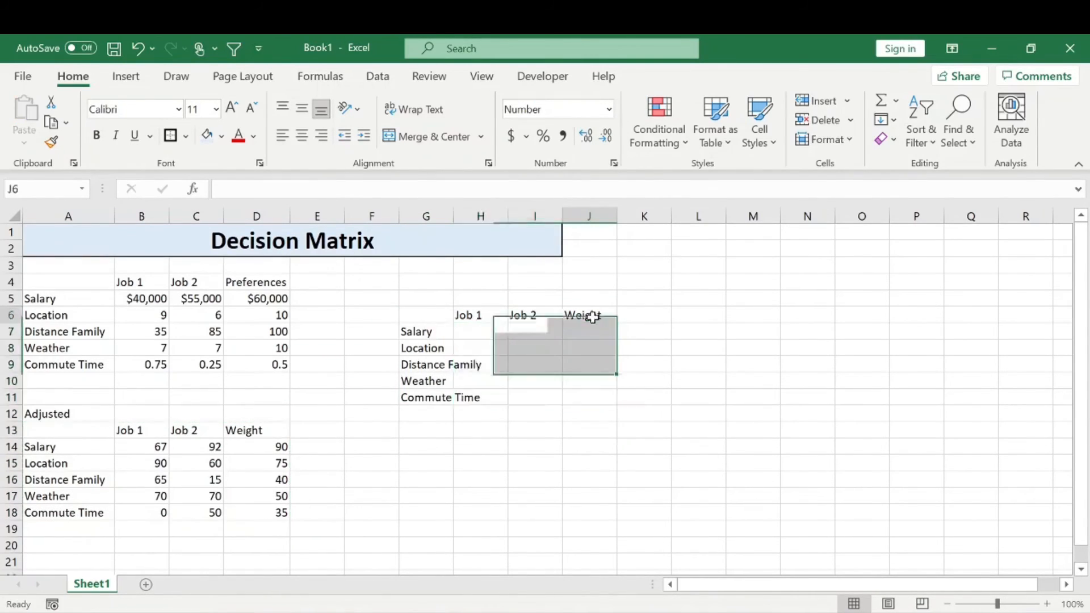
pyautogui.doubleClick(454, 216)
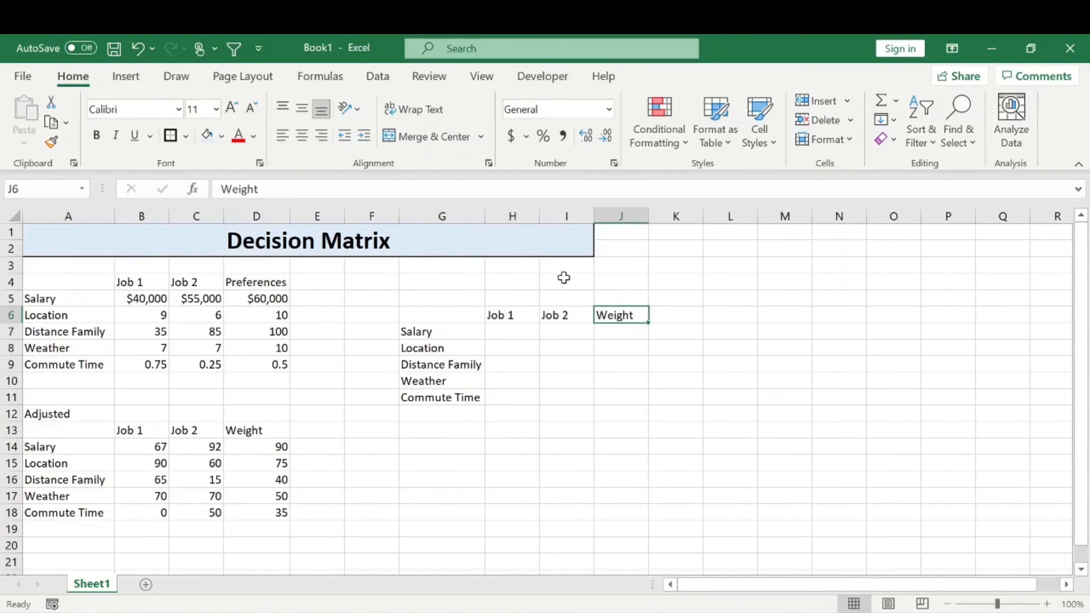
# Replace the Weight heading in J6 with Total
pyautogui.write('Total')
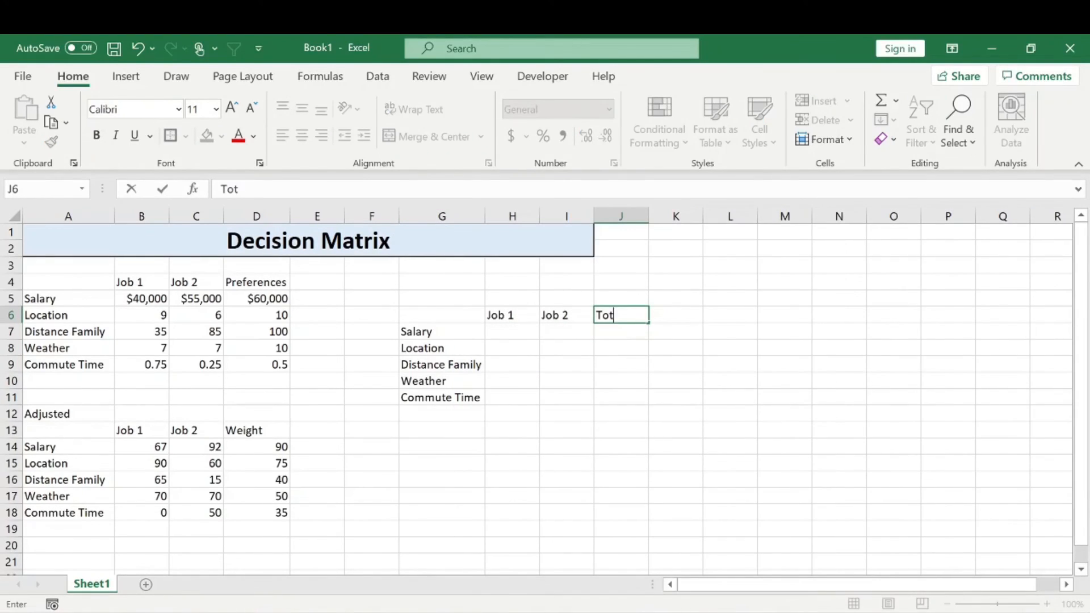
pyautogui.press('Return')
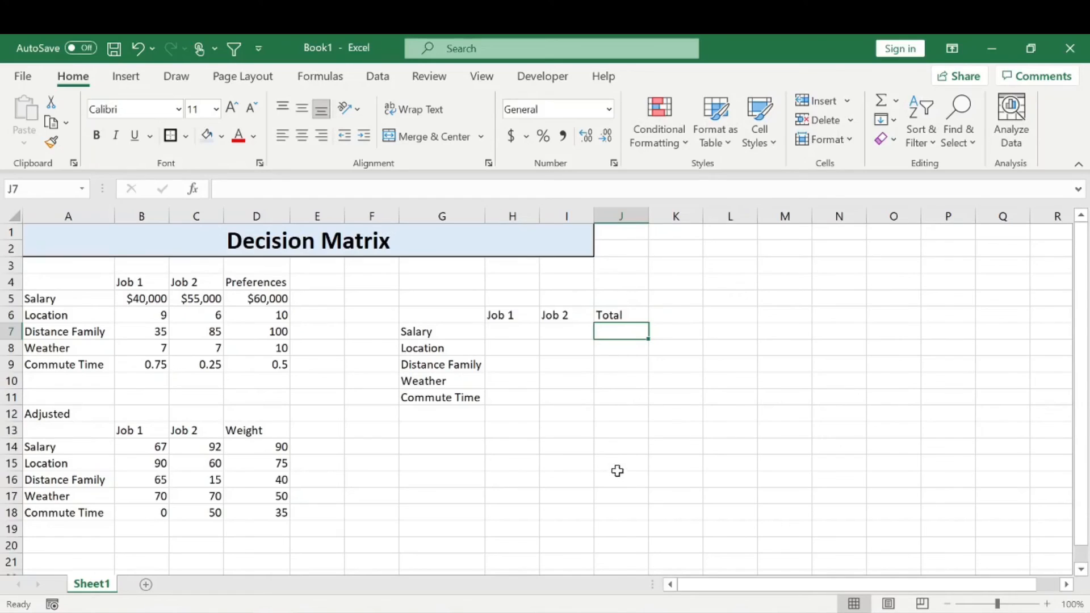
pyautogui.click(639, 319)
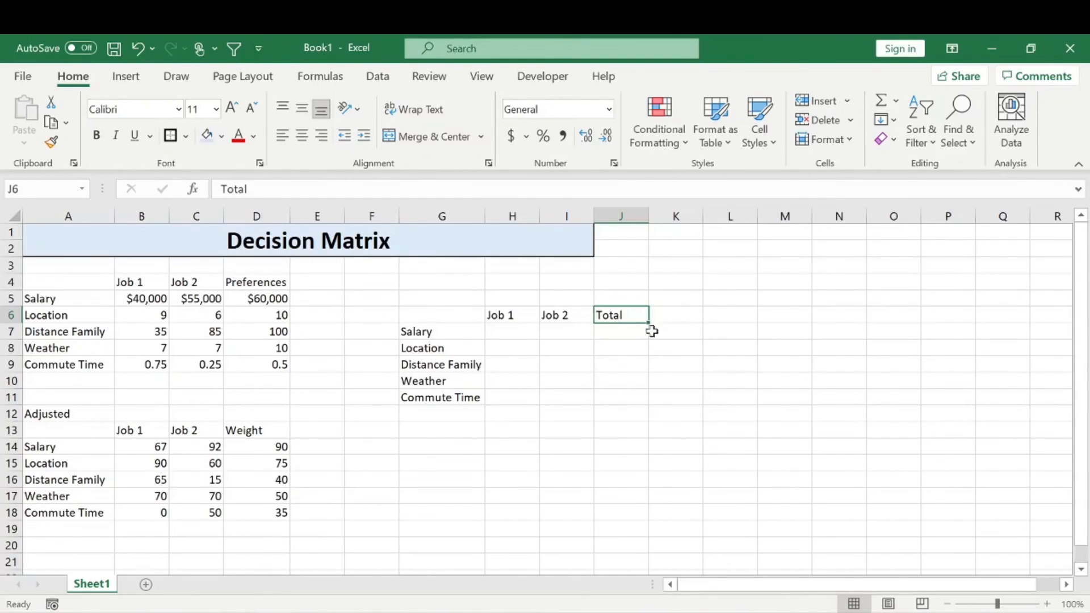
pyautogui.click(623, 343)
# Clear the heading in J6 and add a Totals label in G12 below Commute Time
pyautogui.click(619, 312)
pyautogui.press('Delete')
pyautogui.click(625, 342)
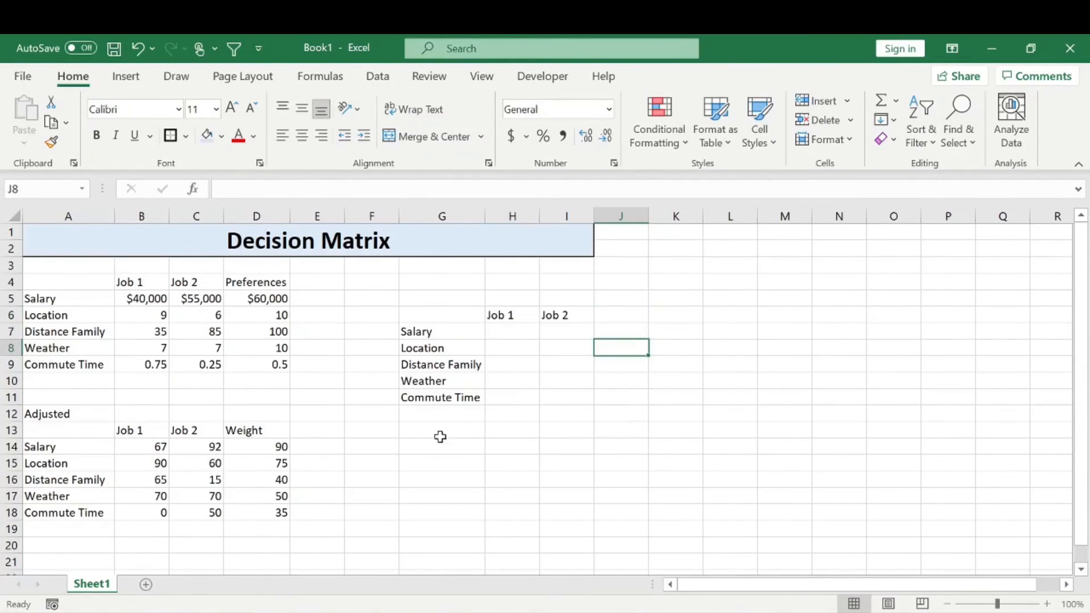
pyautogui.click(442, 411)
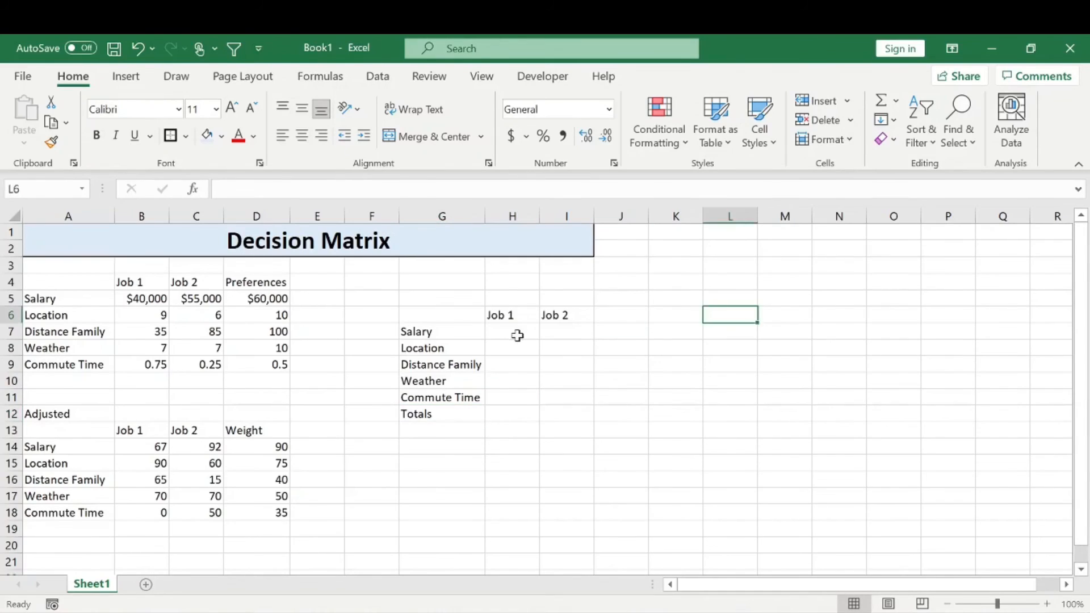
# Calculate Job 1's weighted Salary score in H7 as =B14*D14 and fill the formula down to H11
pyautogui.click(517, 333)
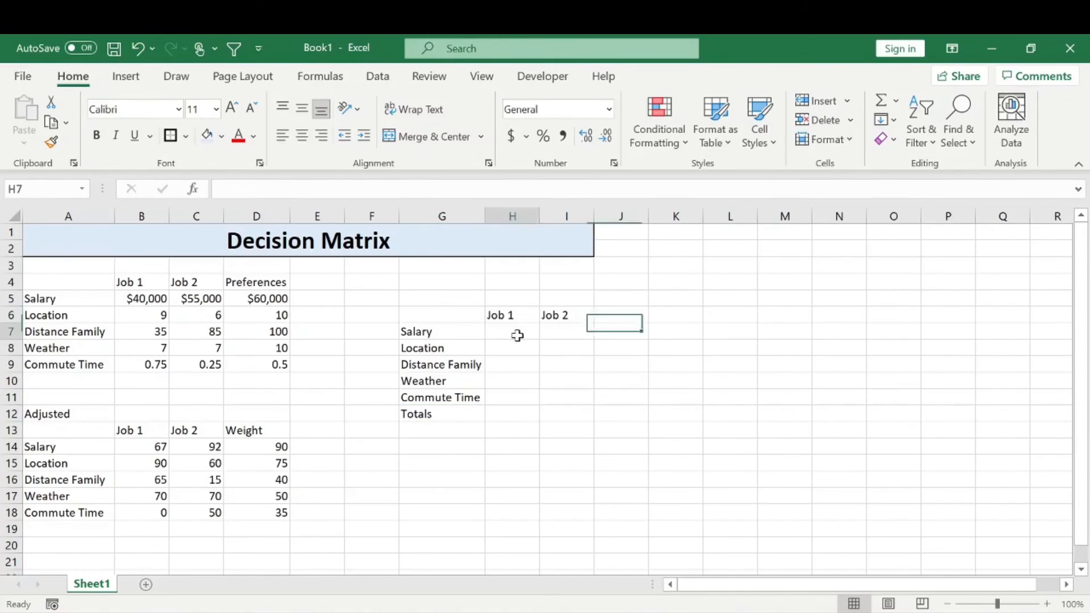
pyautogui.write('=')
pyautogui.click(153, 446)
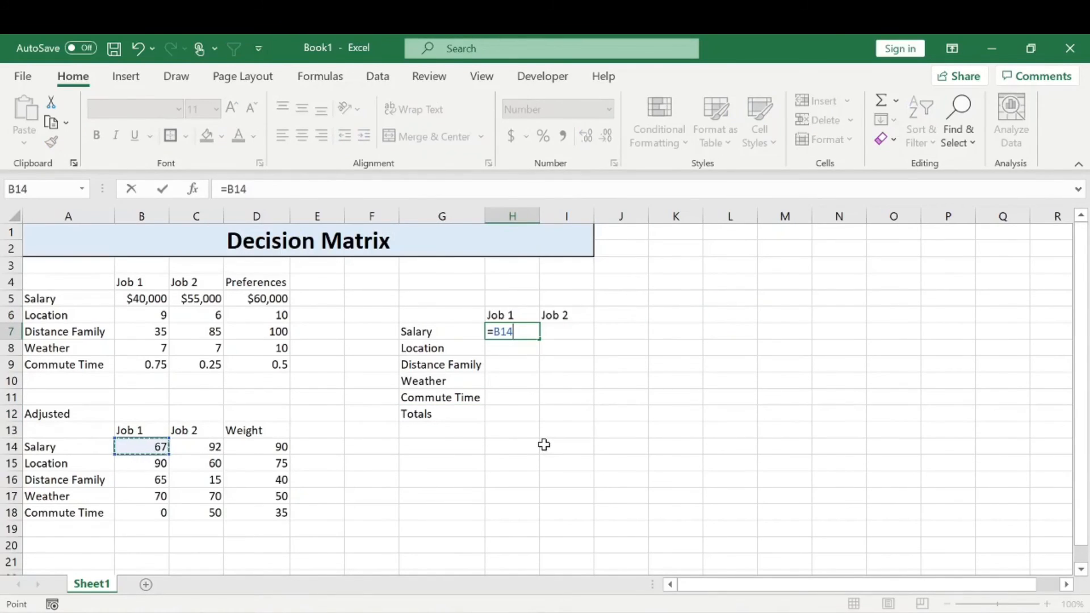
pyautogui.write('*')
pyautogui.click(271, 443)
pyautogui.press('Return')
pyautogui.click(525, 330)
pyautogui.moveTo(539, 339); pyautogui.dragTo(536, 404)
pyautogui.click(677, 364)
pyautogui.click(534, 331)
# Calculate Job 2's weighted Salary score in I7 as =C14*D14 and fill the formula down to I11
pyautogui.click(576, 333)
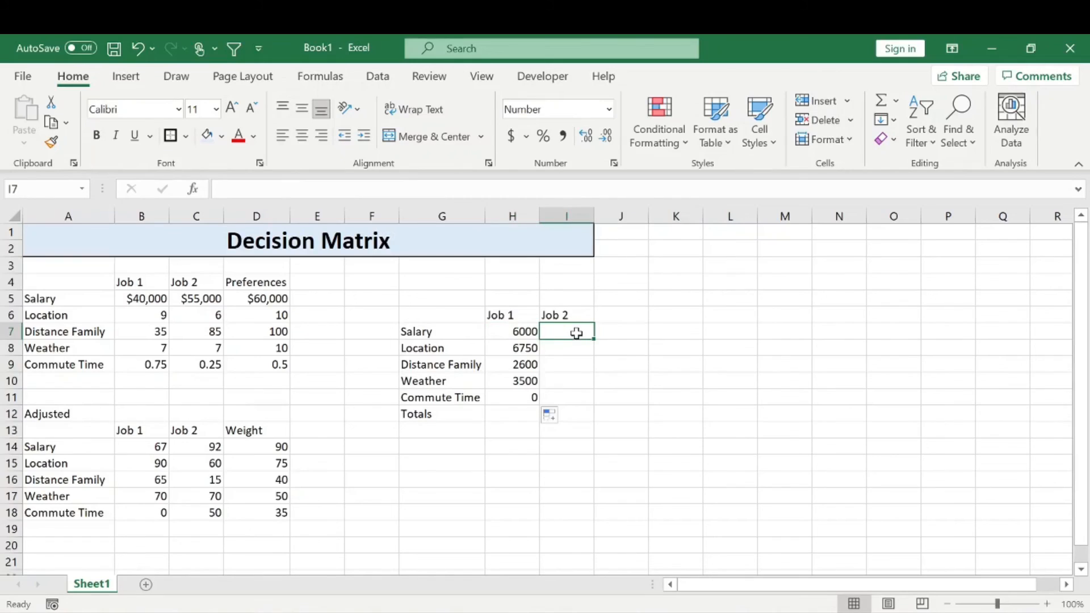
pyautogui.write('=')
pyautogui.click(211, 447)
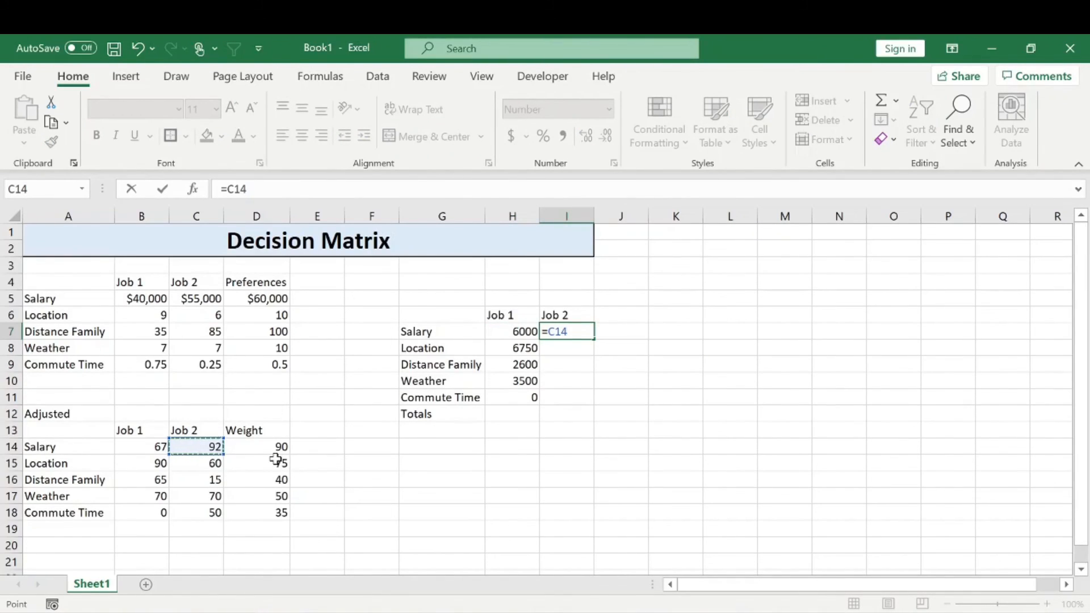
pyautogui.write('*')
pyautogui.click(278, 448)
pyautogui.press('Return')
pyautogui.click(587, 332)
pyautogui.moveTo(594, 340); pyautogui.dragTo(580, 400)
# Sum Job 1's weighted scores H7:H11 in H12 and fill the total across to I12 for Job 2
pyautogui.click(515, 415)
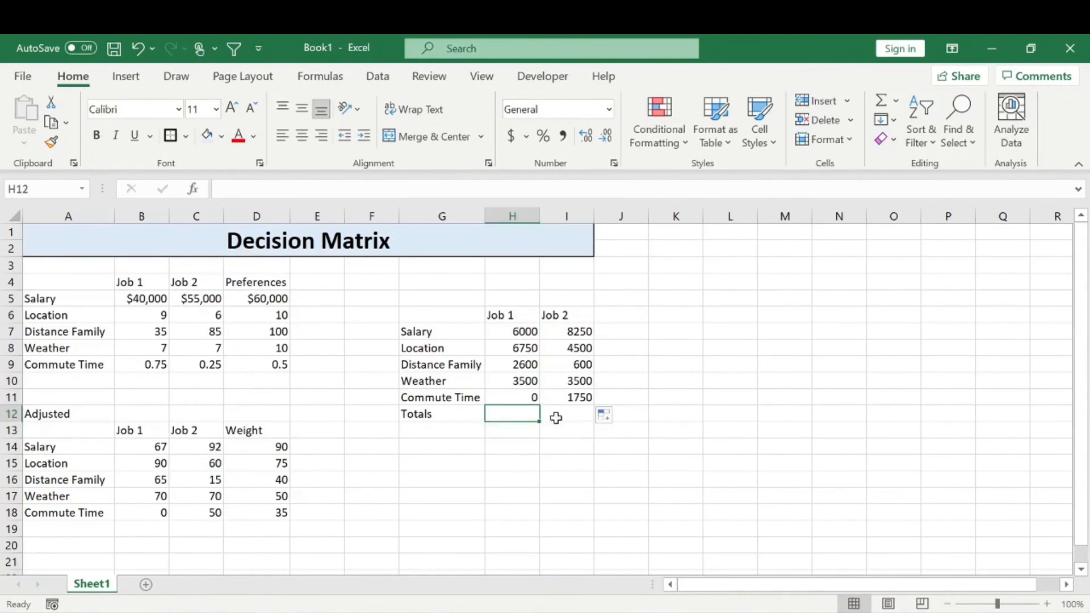
pyautogui.write('+sum')
pyautogui.press('Tab')
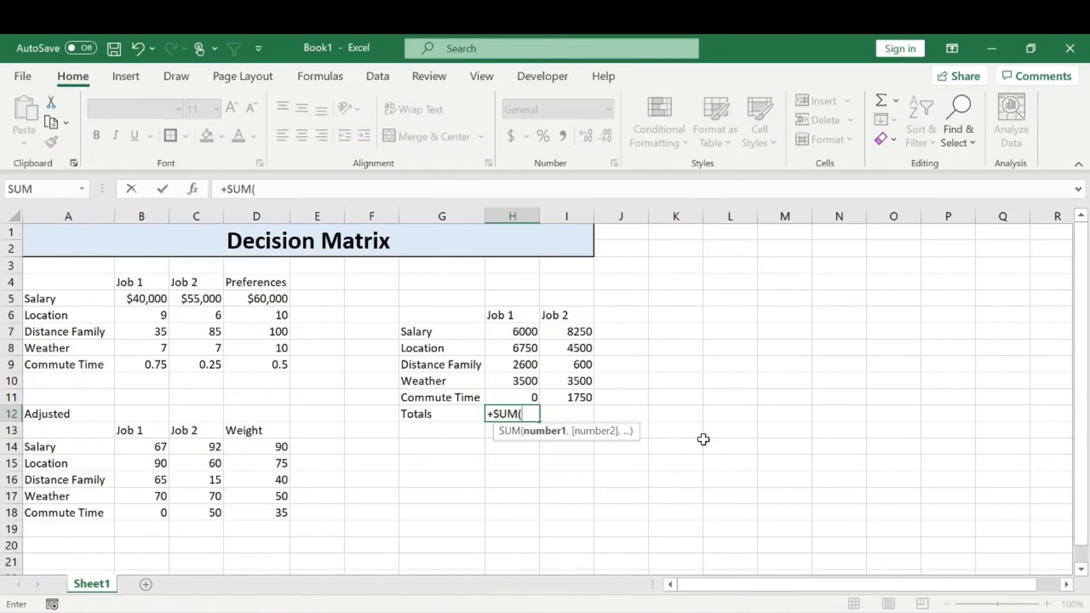
pyautogui.moveTo(523, 335); pyautogui.dragTo(592, 416)
pyautogui.press('Return')
pyautogui.click(531, 415)
pyautogui.click(512, 446)
# Apply a border to the Totals row, G12:I12
pyautogui.moveTo(450, 421); pyautogui.dragTo(592, 414)
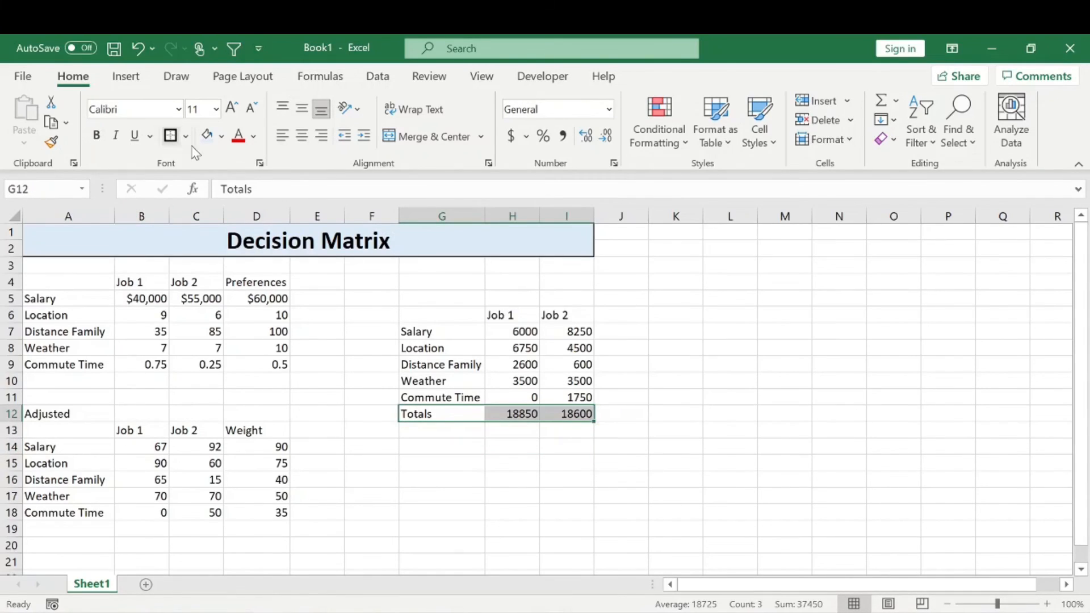
pyautogui.click(170, 135)
pyautogui.click(685, 336)
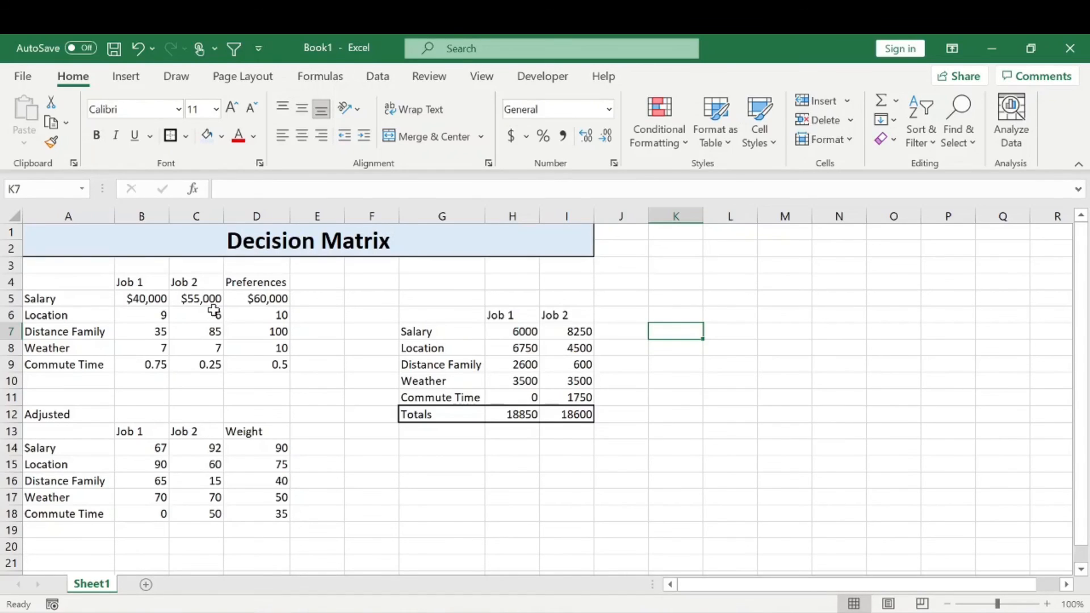
pyautogui.moveTo(518, 314); pyautogui.dragTo(531, 433)
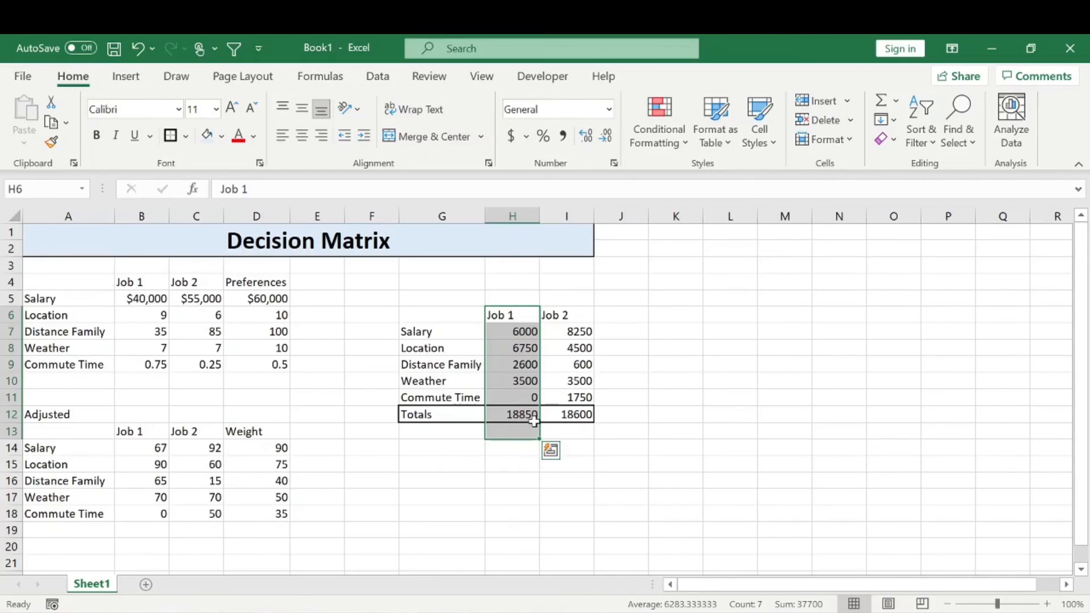
pyautogui.click(732, 349)
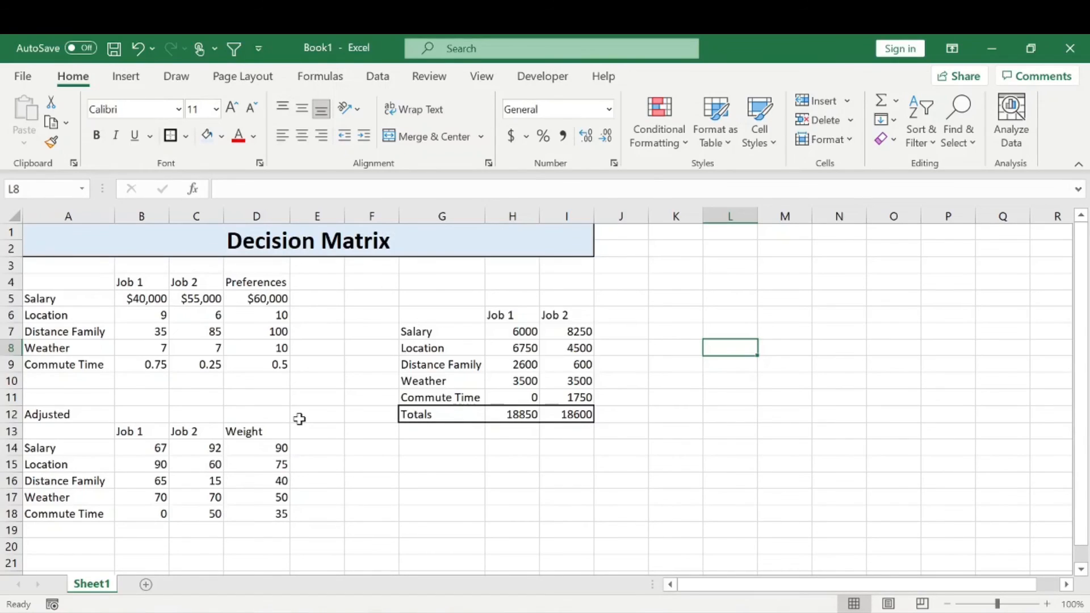
pyautogui.moveTo(154, 291); pyautogui.dragTo(276, 362)
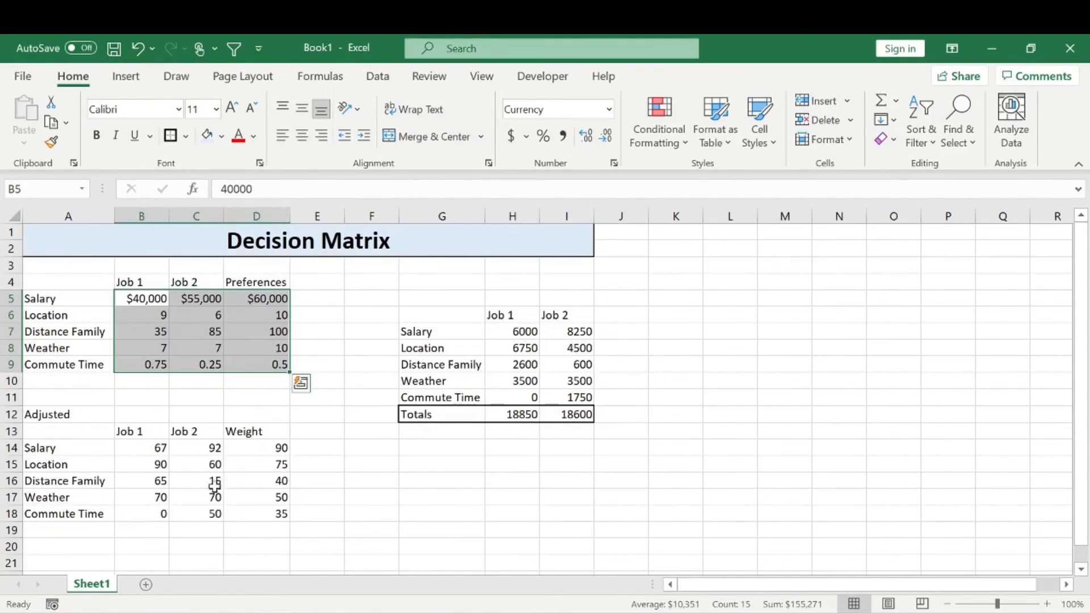
pyautogui.moveTo(153, 452); pyautogui.dragTo(266, 511)
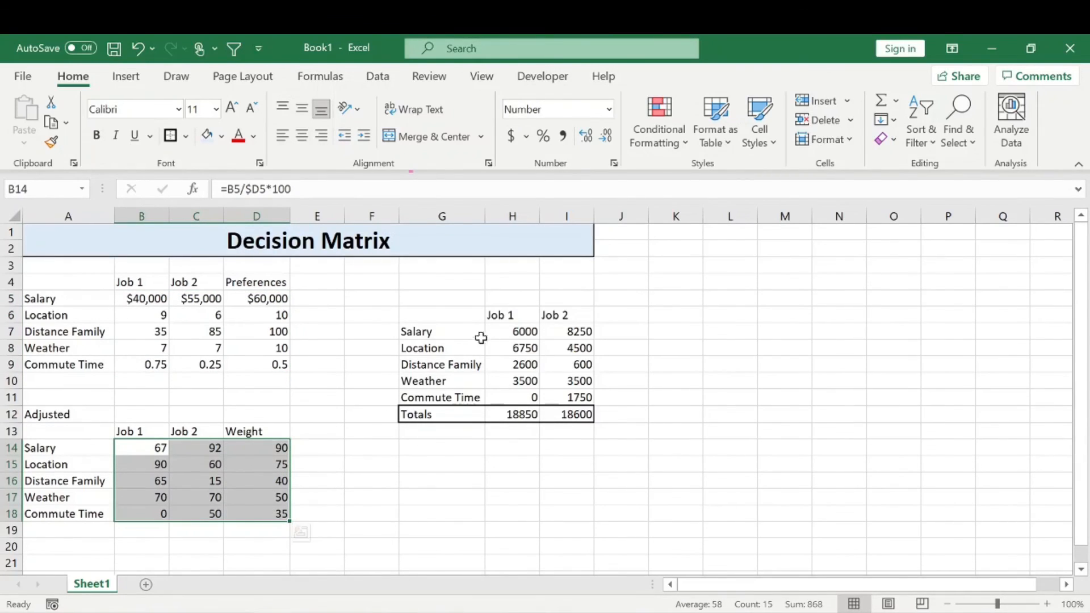
pyautogui.moveTo(470, 334); pyautogui.dragTo(576, 420)
# Highlight the Job 1 total in H12 with a green fill
pyautogui.click(523, 417)
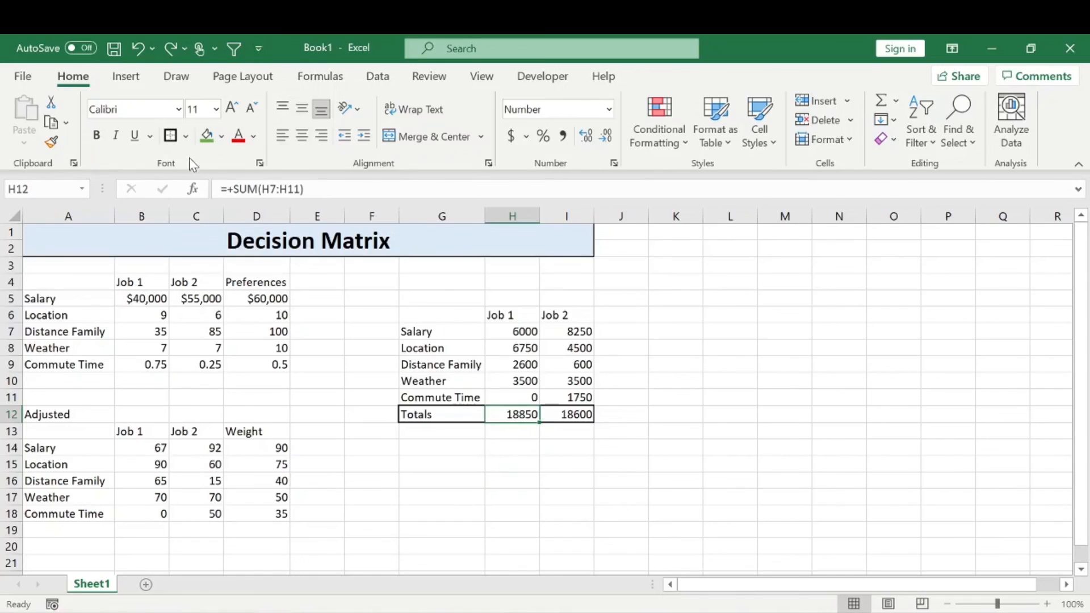
pyautogui.click(207, 136)
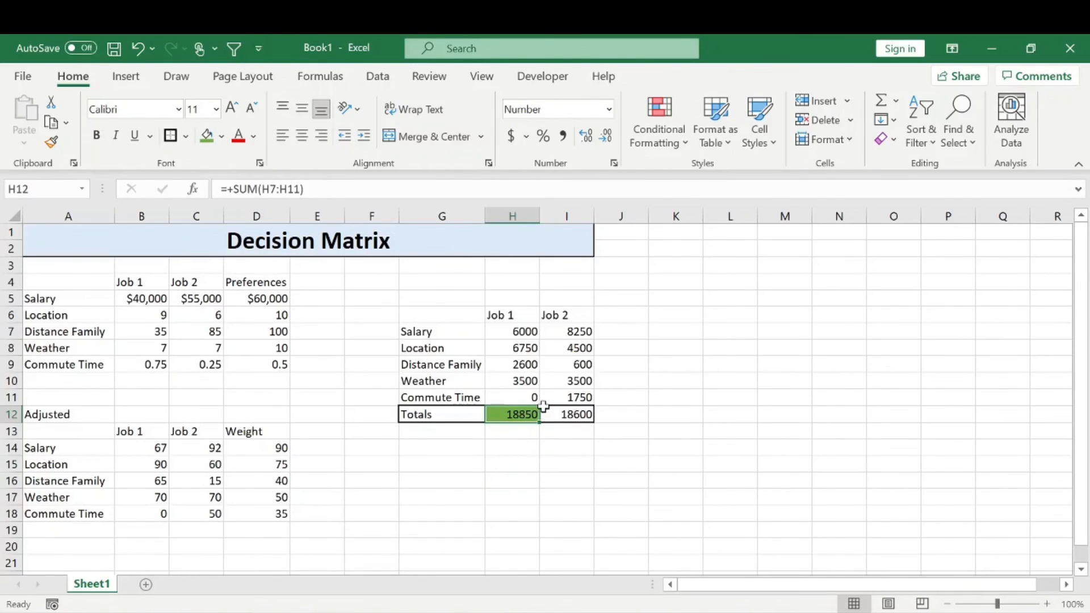
pyautogui.click(608, 348)
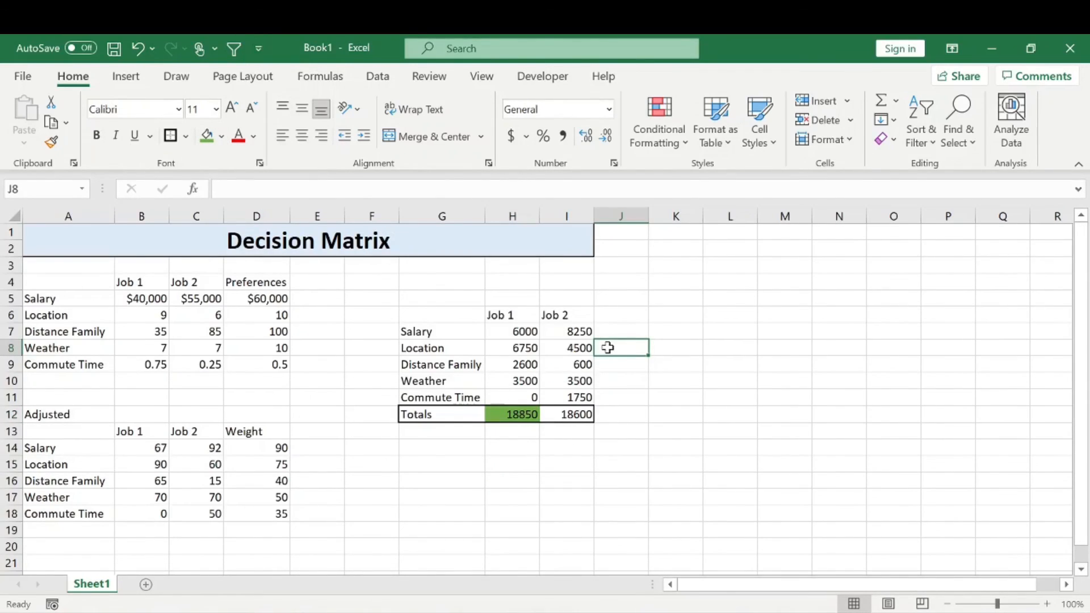